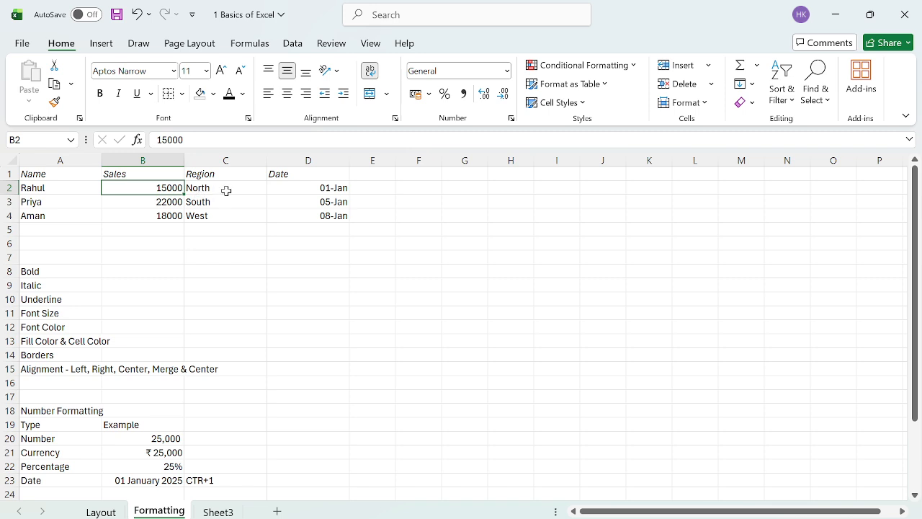
Step: Make the Name, Sales, Region and Date headers in A1:D1 bold and italic
left_click(226, 191)
left_click(285, 190)
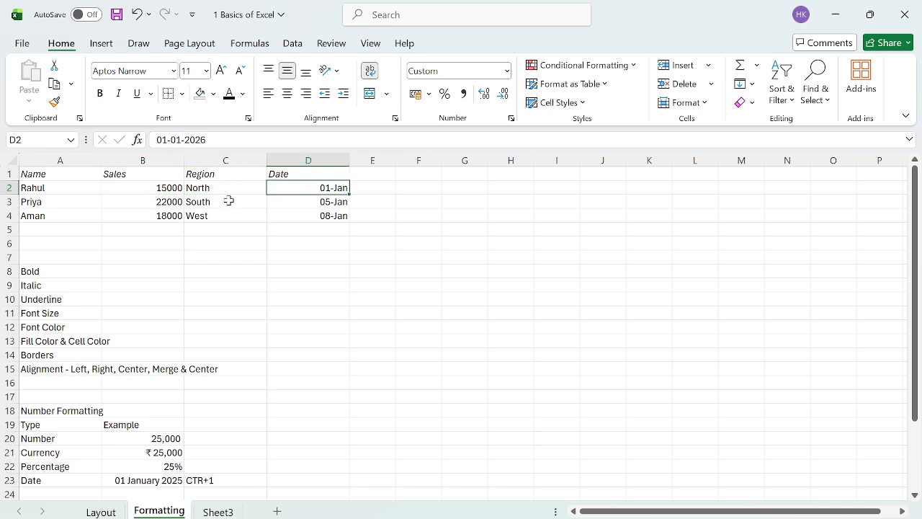
left_click(66, 191)
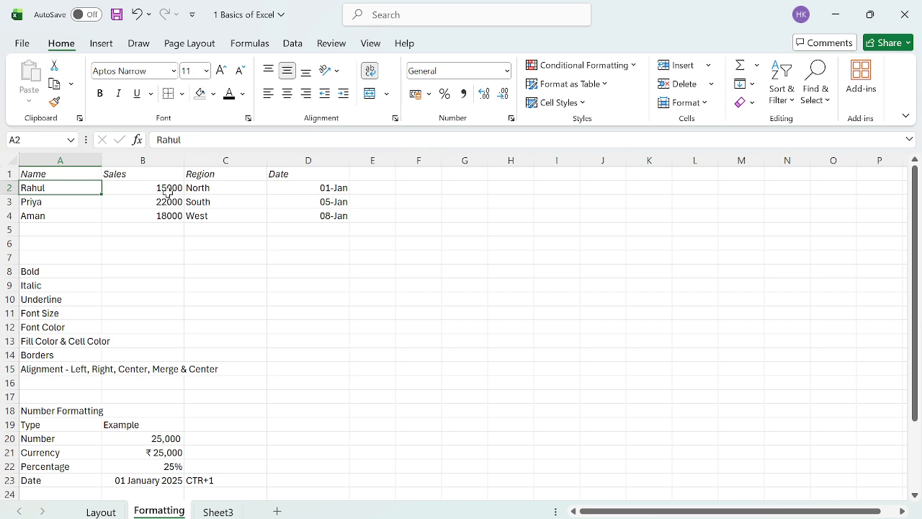
key("Up")
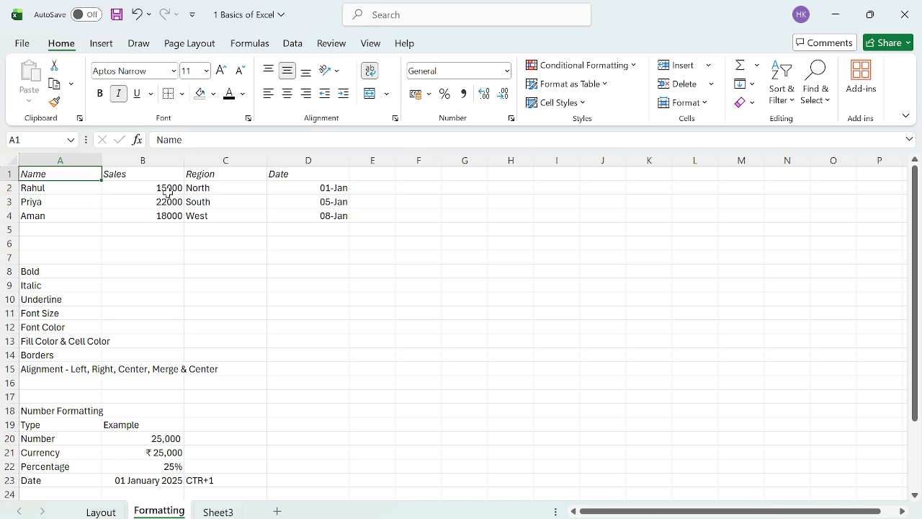
key("shift+Right")
key("shift+Right")
key("shift+Right")
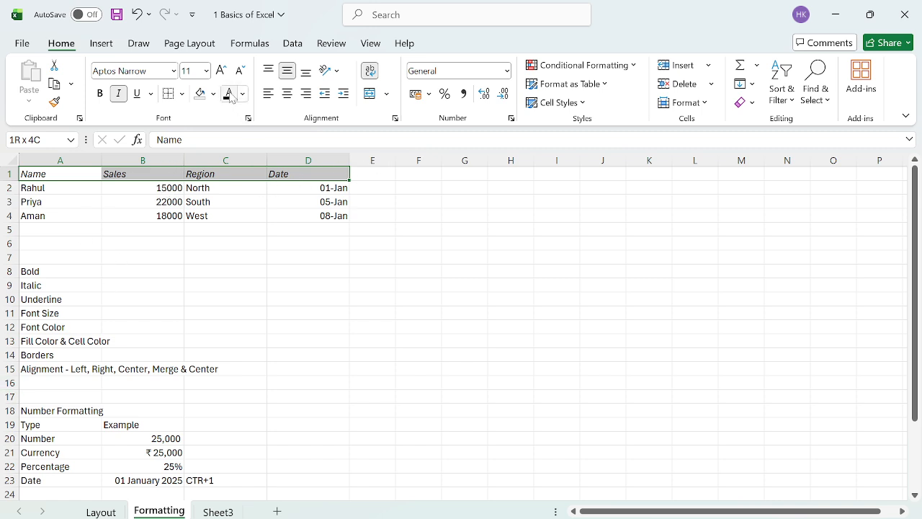
left_click(100, 94)
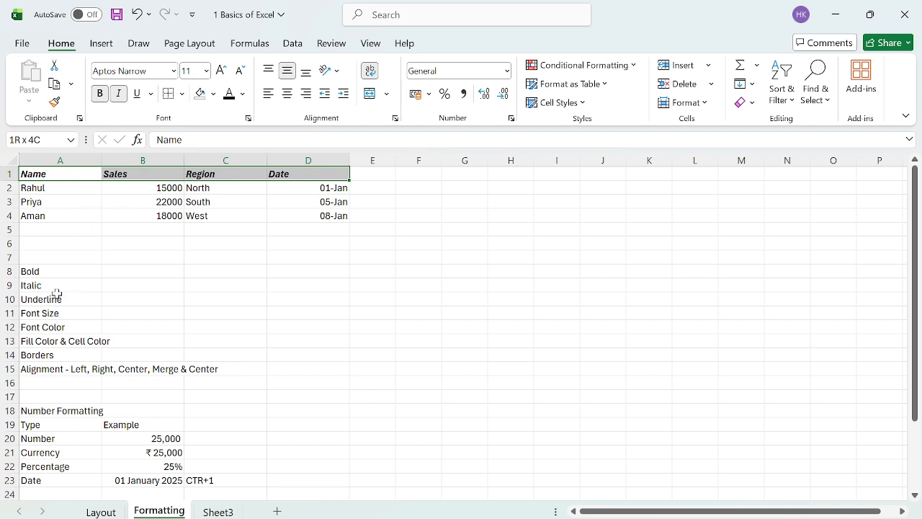
left_click(119, 96)
left_click(121, 102)
Step: Underline the A1:D1 header row with Ctrl+U
left_click(95, 215)
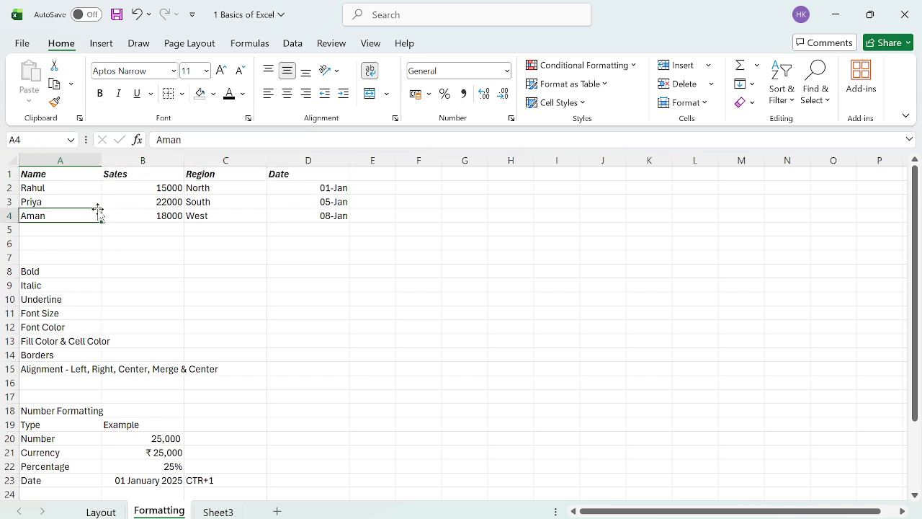
left_click(87, 175)
key("shift+Right")
key("shift+Right")
key("shift+Right")
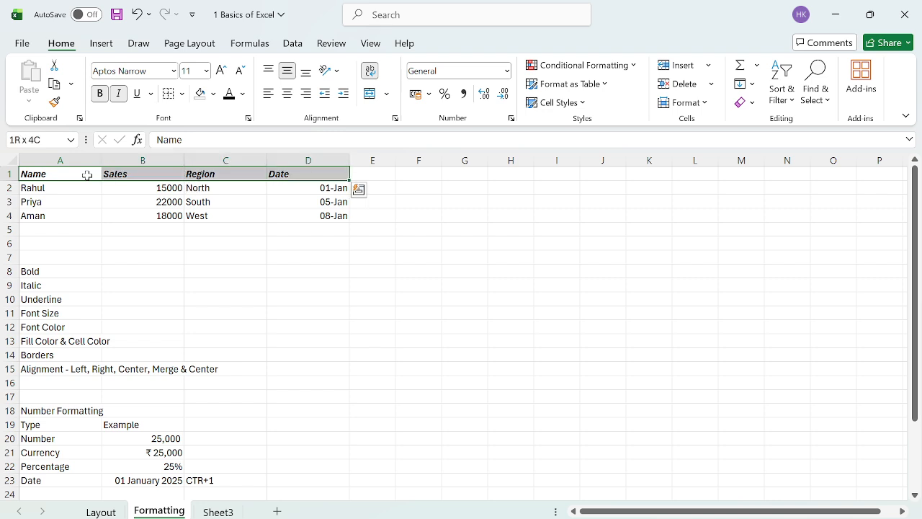
key("ctrl+u")
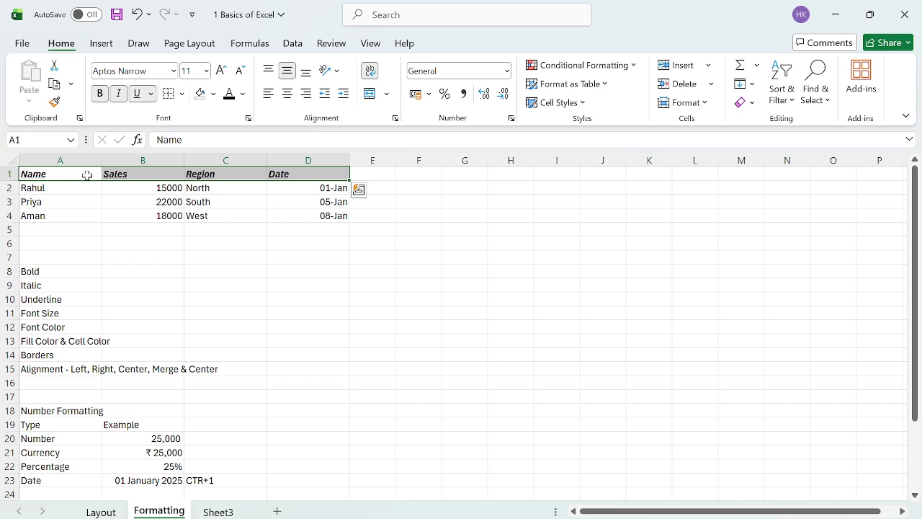
left_click(139, 94)
left_click(140, 95)
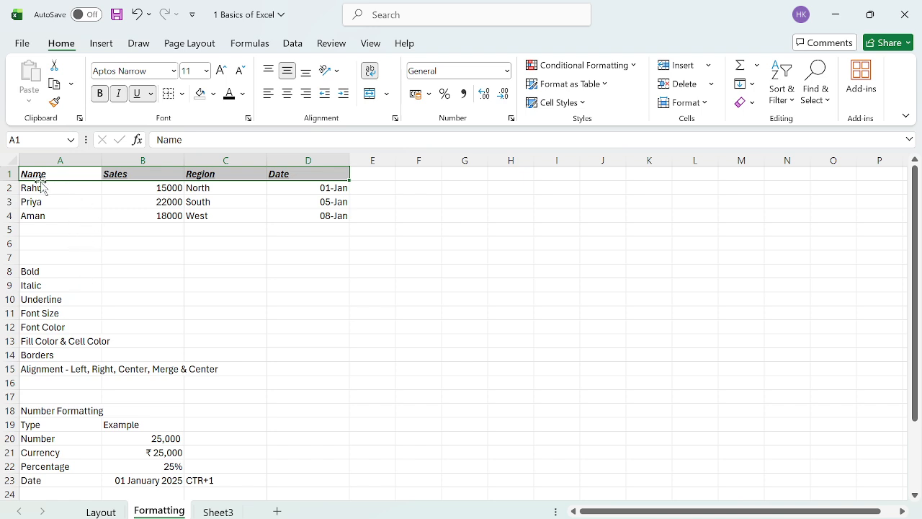
Step: Resize the header text, trying 14 pt before settling on 12 pt
left_click(221, 72)
left_click(221, 72)
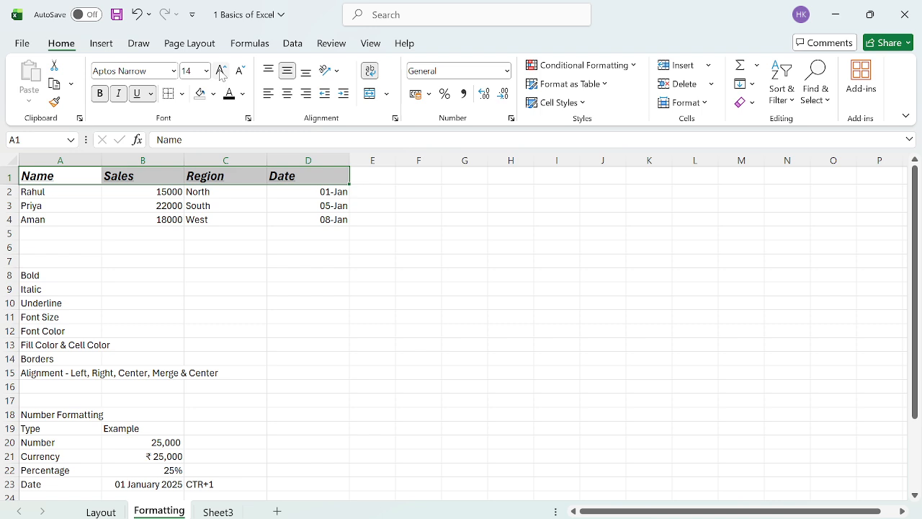
left_click(207, 71)
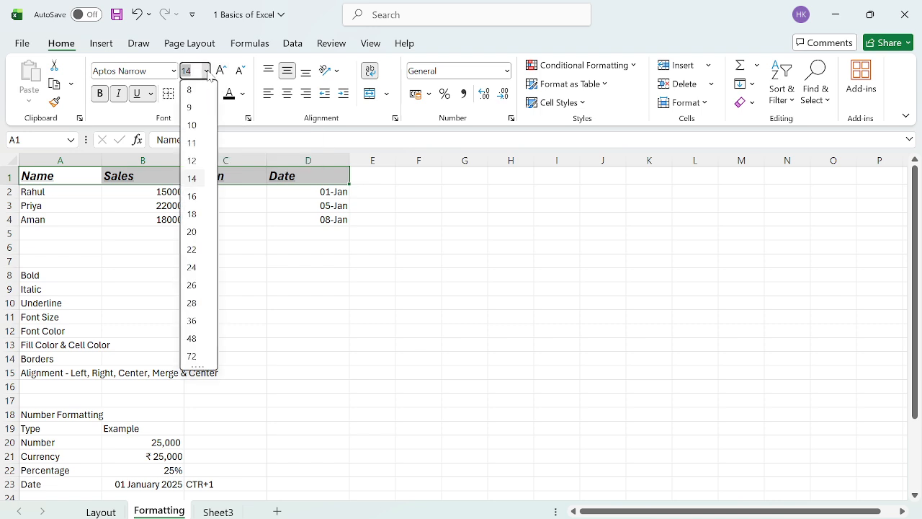
left_click(207, 70)
left_click(206, 71)
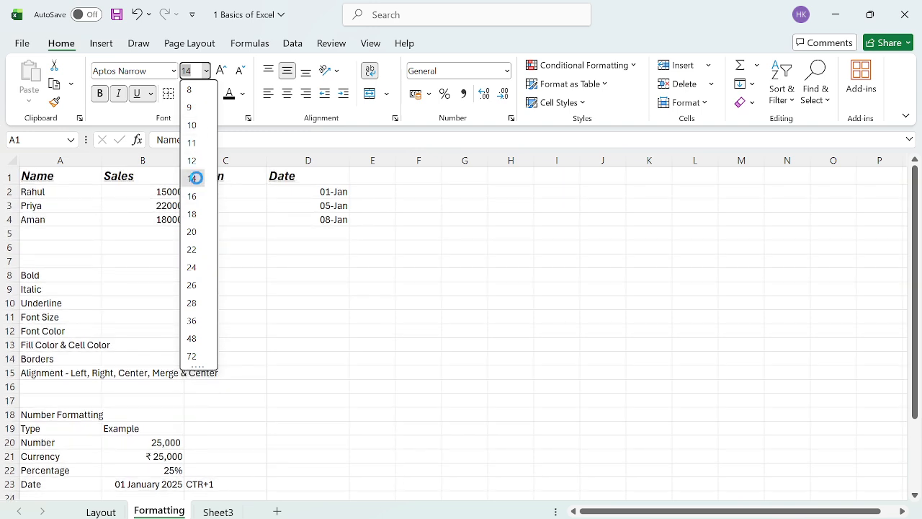
left_click(193, 179)
left_click(242, 70)
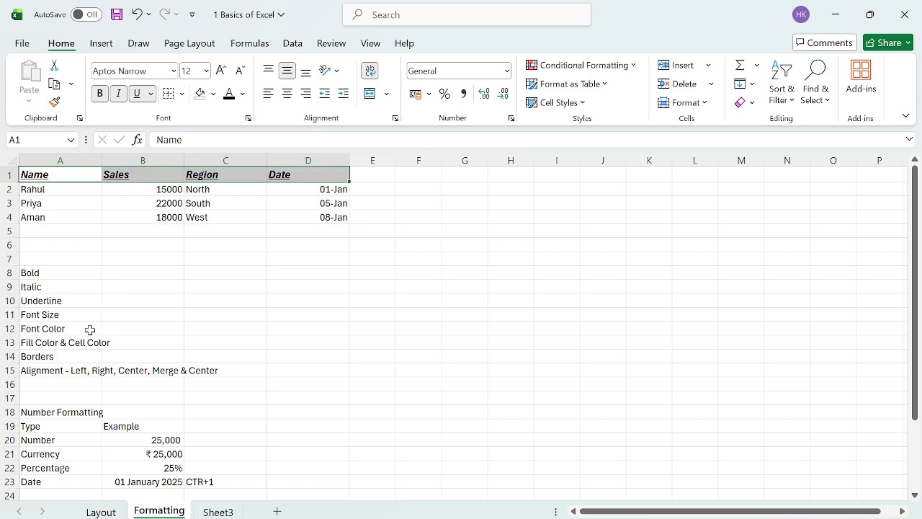
Step: Give the headers Turquoise Accent 4 text and a Light Gray, Background 2, Darker 10% fill
left_click(245, 97)
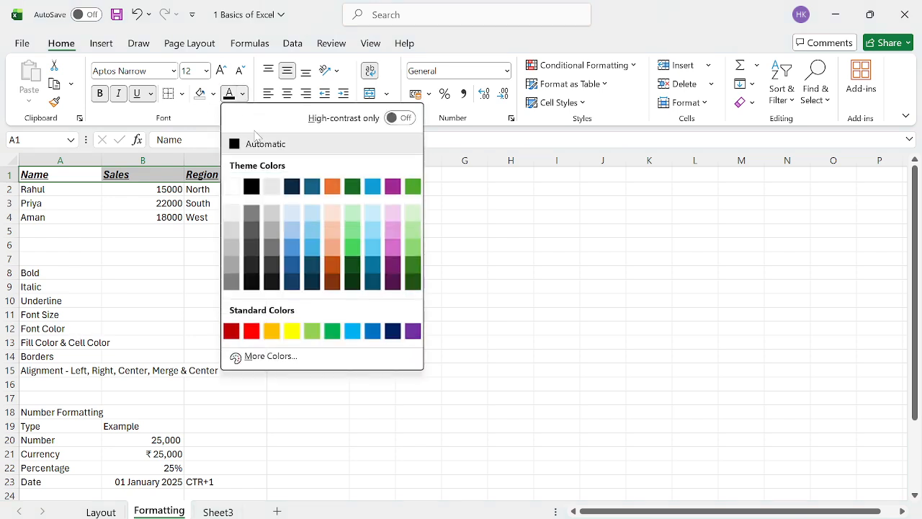
left_click(373, 189)
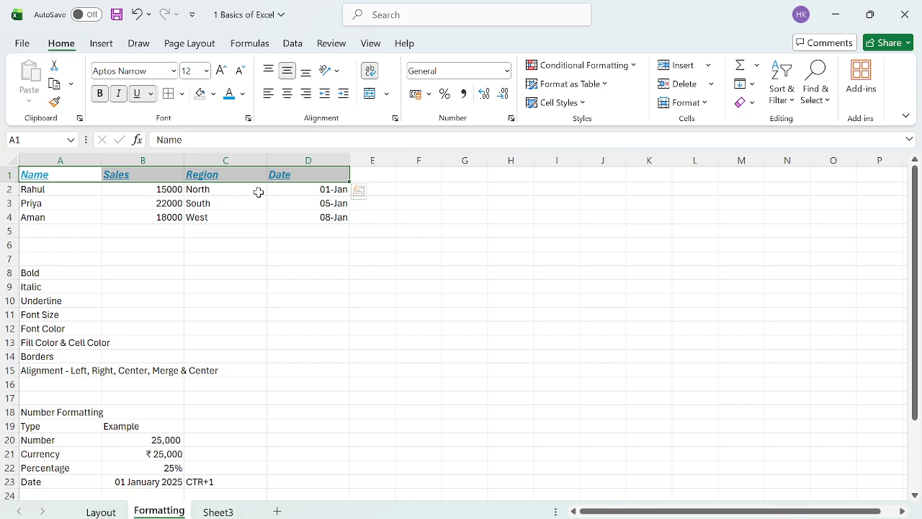
left_click(213, 94)
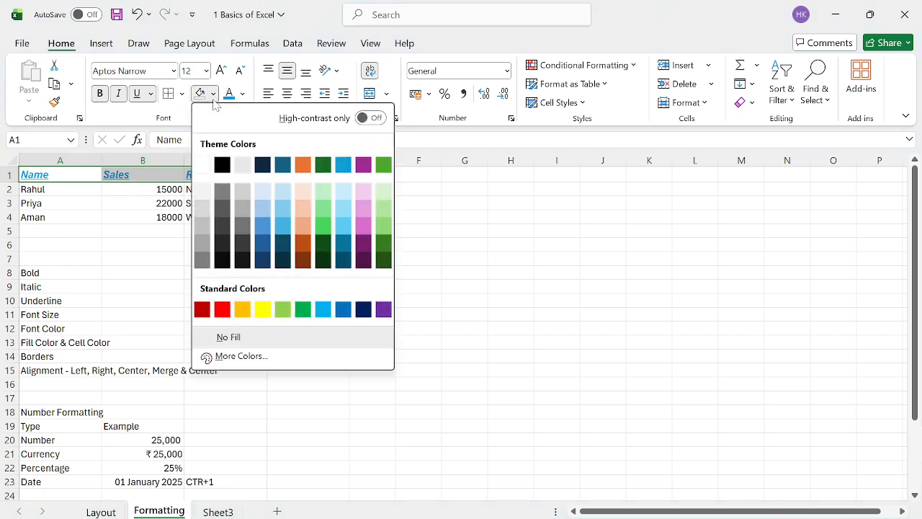
left_click(243, 192)
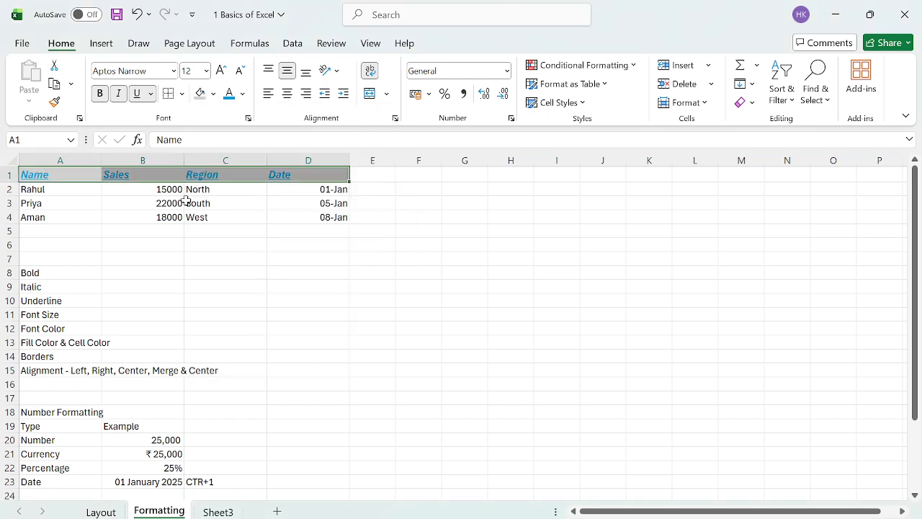
left_click(76, 343)
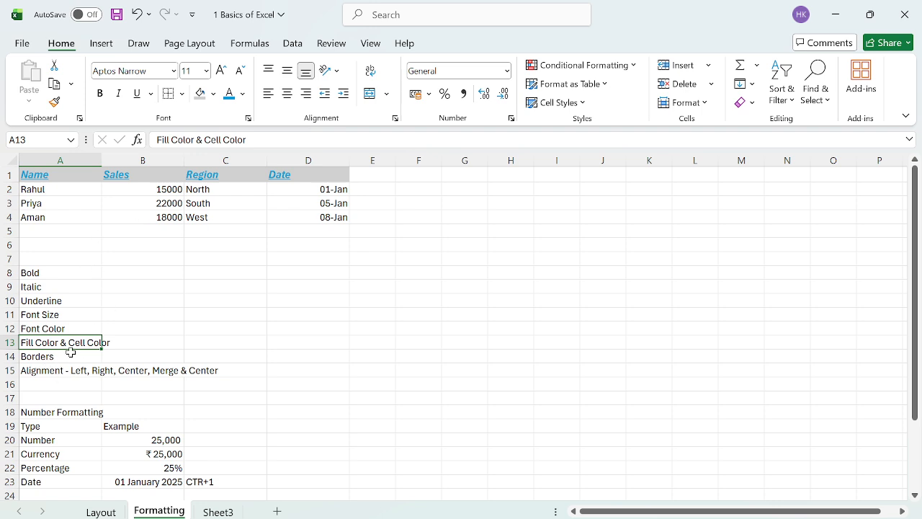
Step: Select the A1:D4 sales table and apply All Borders to it
left_click(77, 357)
left_click(87, 189)
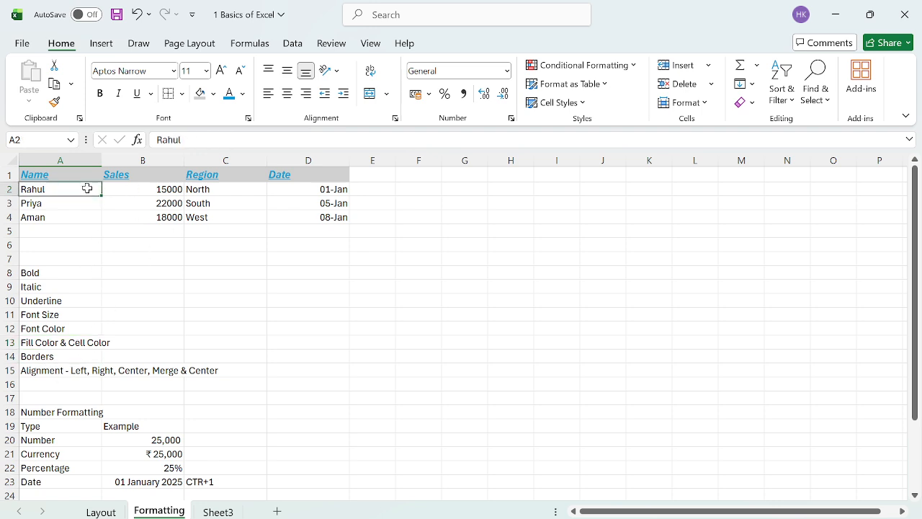
key("ctrl+a")
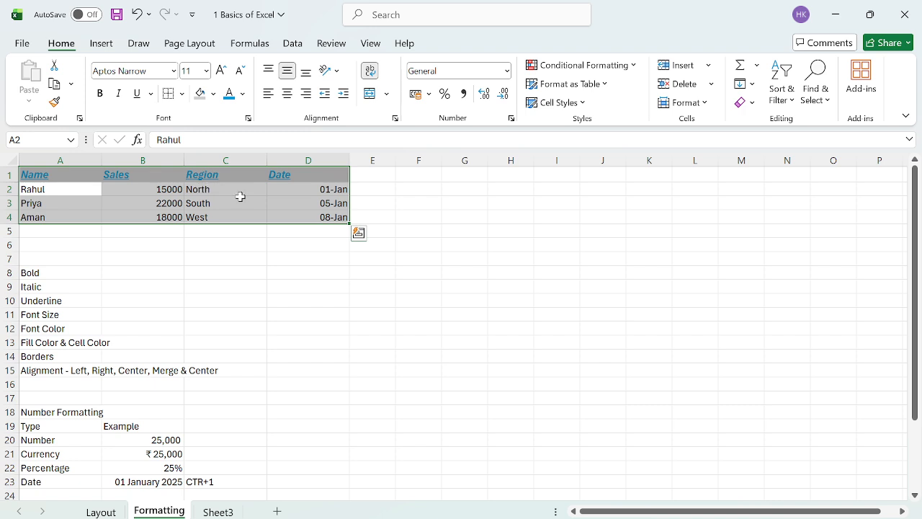
left_click(182, 94)
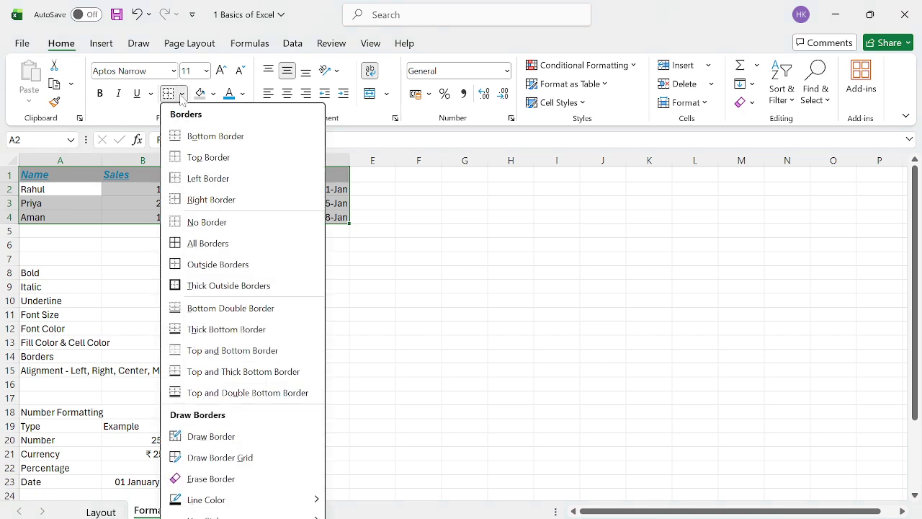
left_click(225, 245)
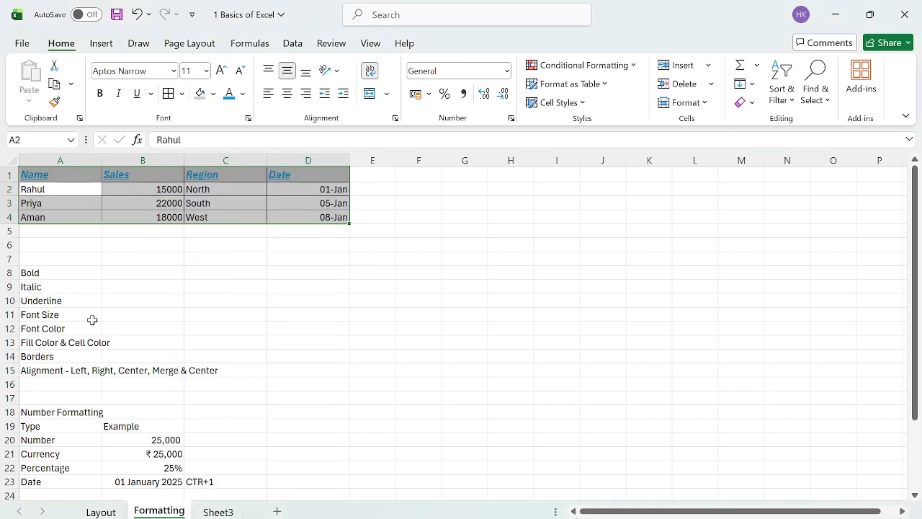
left_click(77, 372)
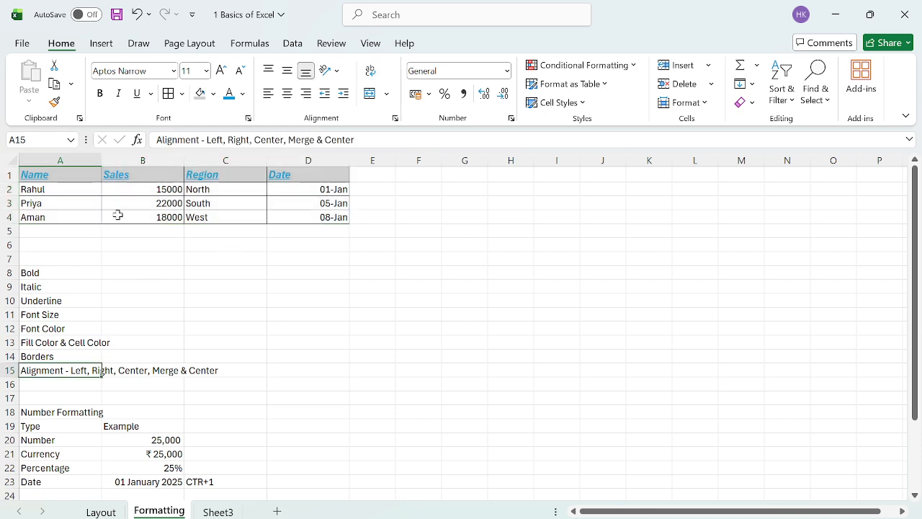
left_click(94, 203)
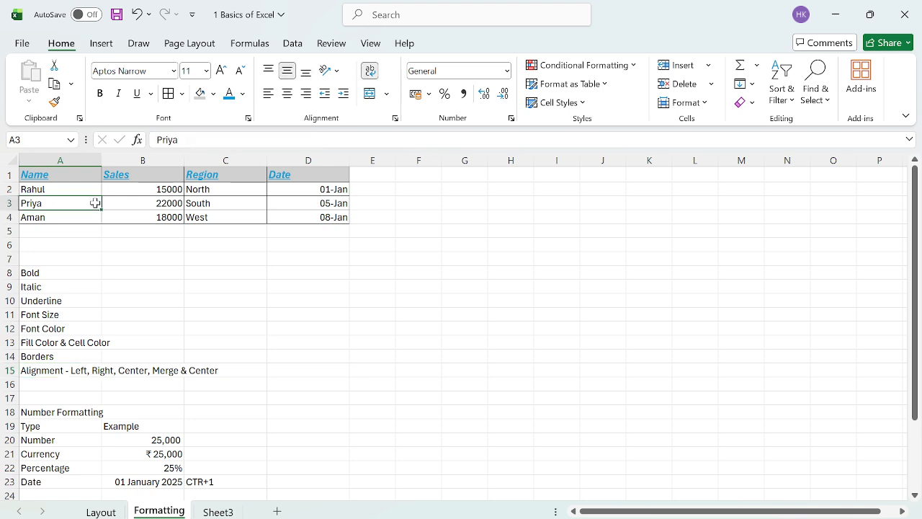
Step: Try left, right and centre alignment on the whole table, ending with left-aligned
key("Up")
key("Up")
key("ctrl+shift+Right")
key("ctrl+shift+Down")
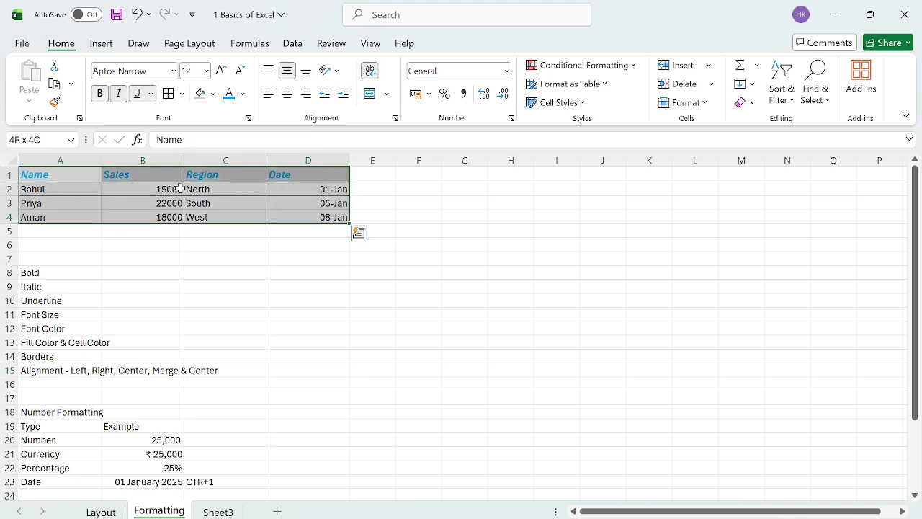
left_click(266, 98)
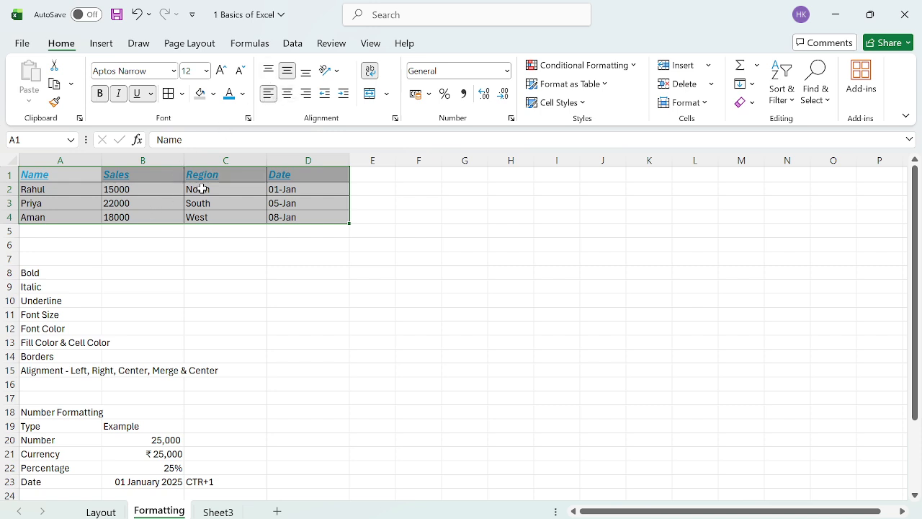
left_click(307, 96)
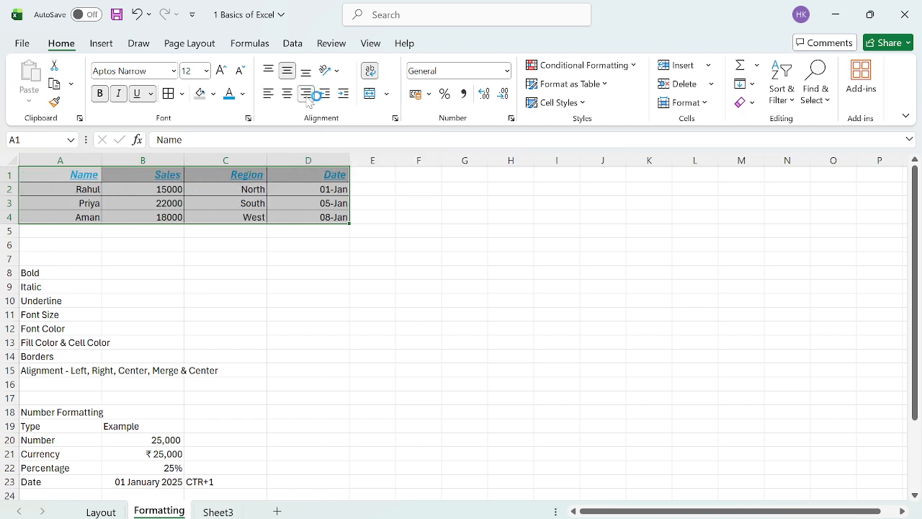
left_click(288, 93)
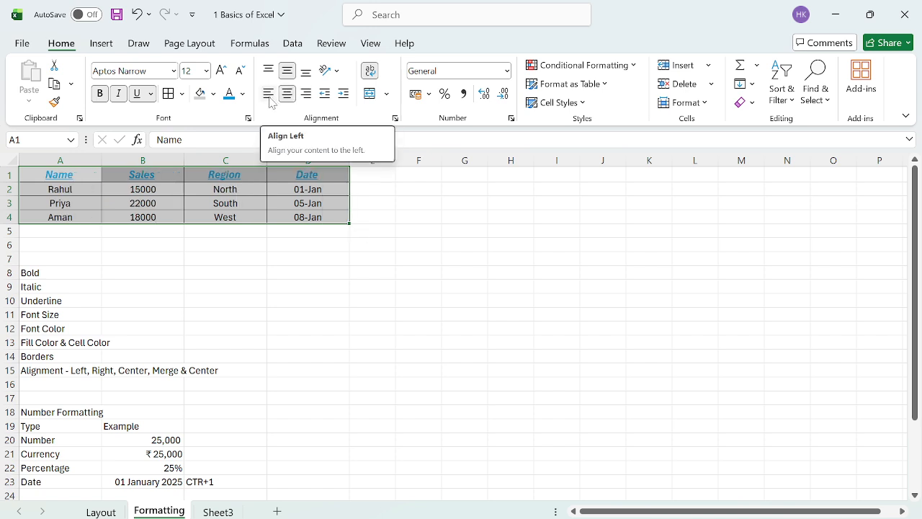
left_click(269, 95)
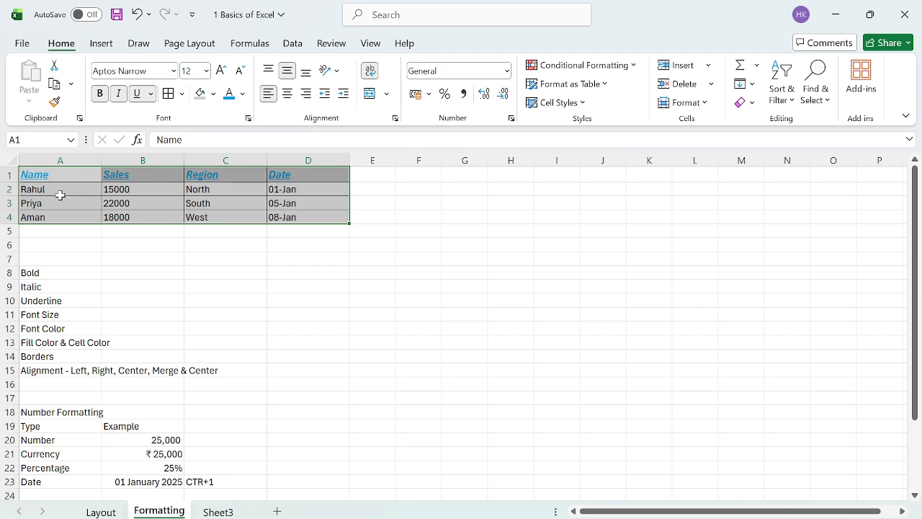
Step: Right-align the Sales figures in B2:B4
left_click(58, 192)
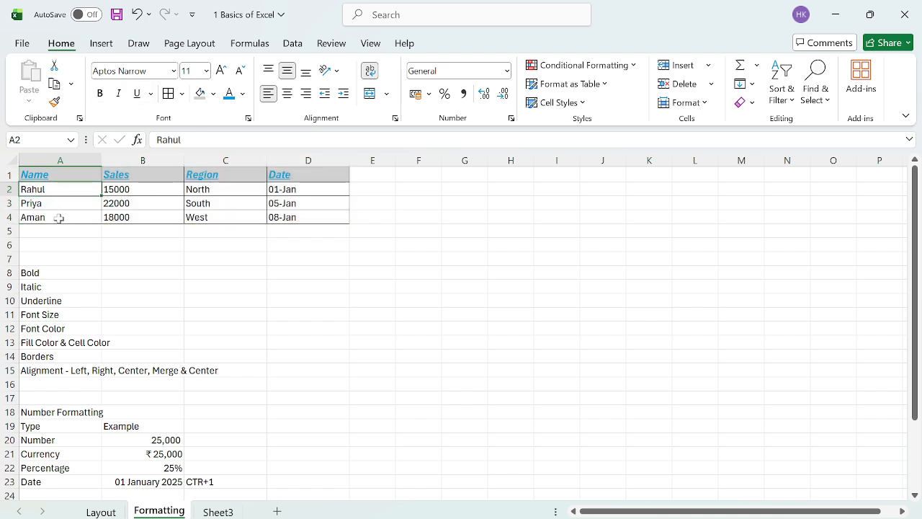
left_click(60, 218, "shift")
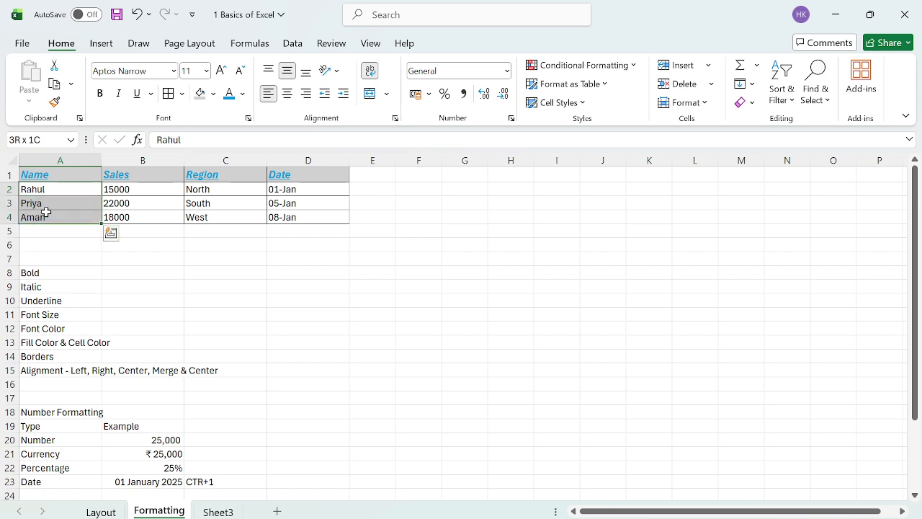
left_click(133, 190)
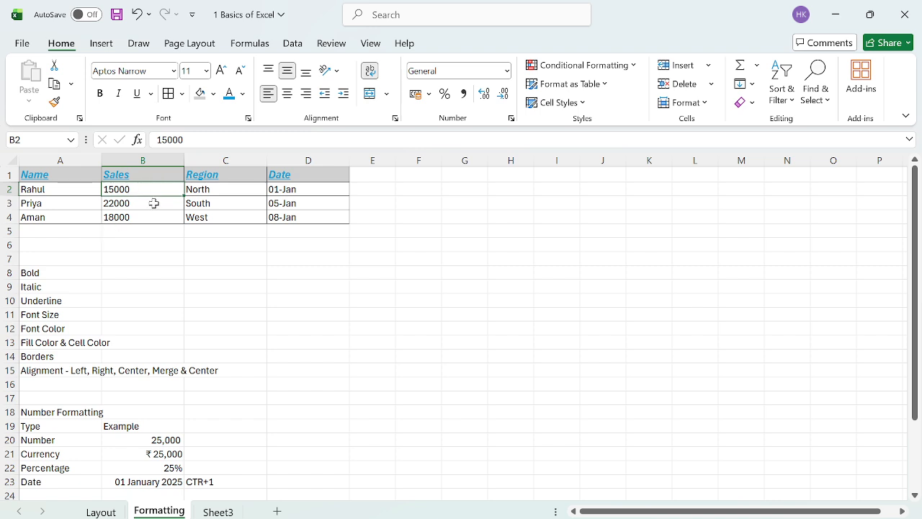
left_click(147, 217, "shift")
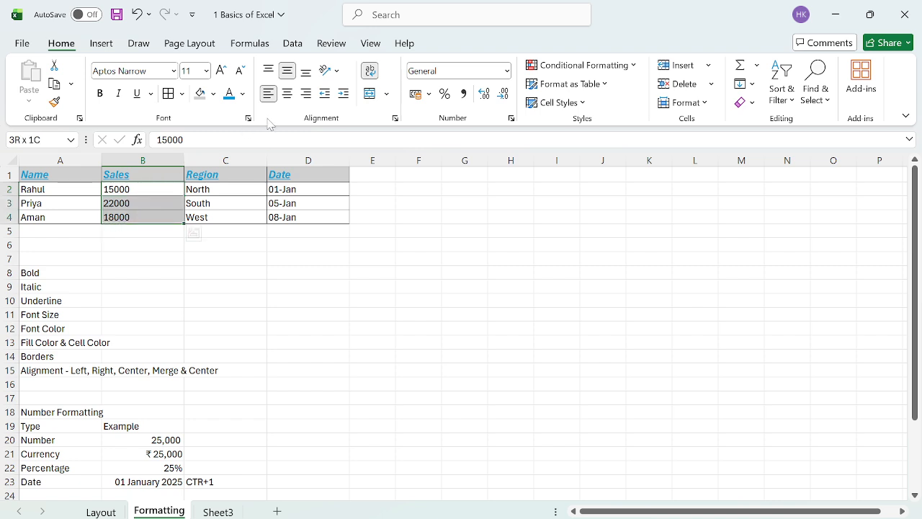
left_click(306, 94)
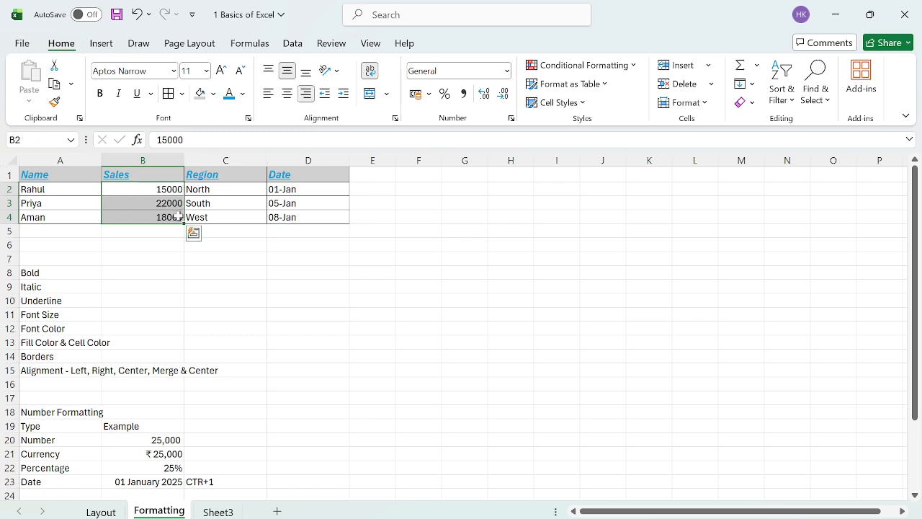
left_click(257, 192)
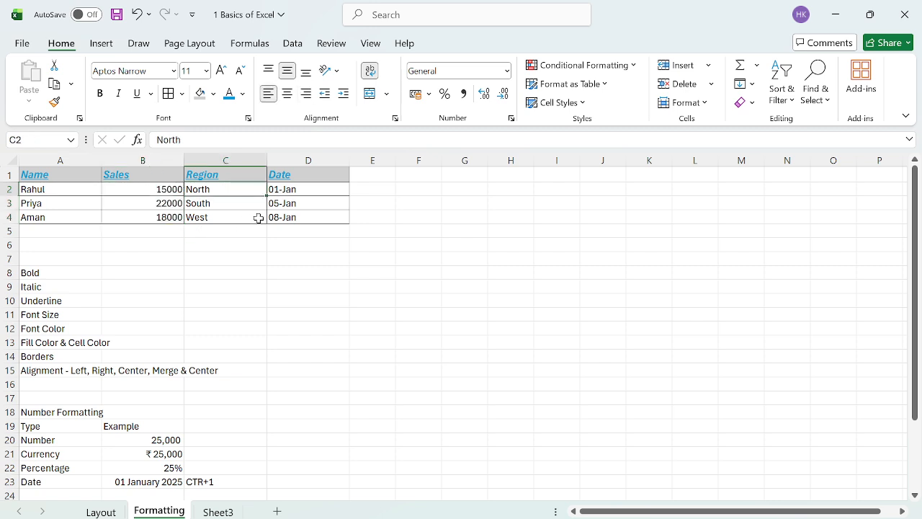
Step: Centre the dates in D2:D4
left_click(297, 192)
left_click(304, 214, "shift")
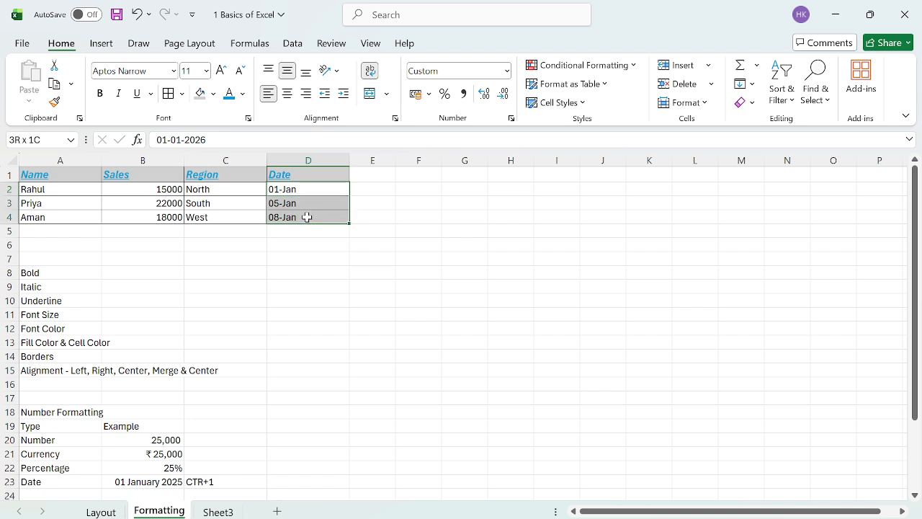
left_click(215, 199)
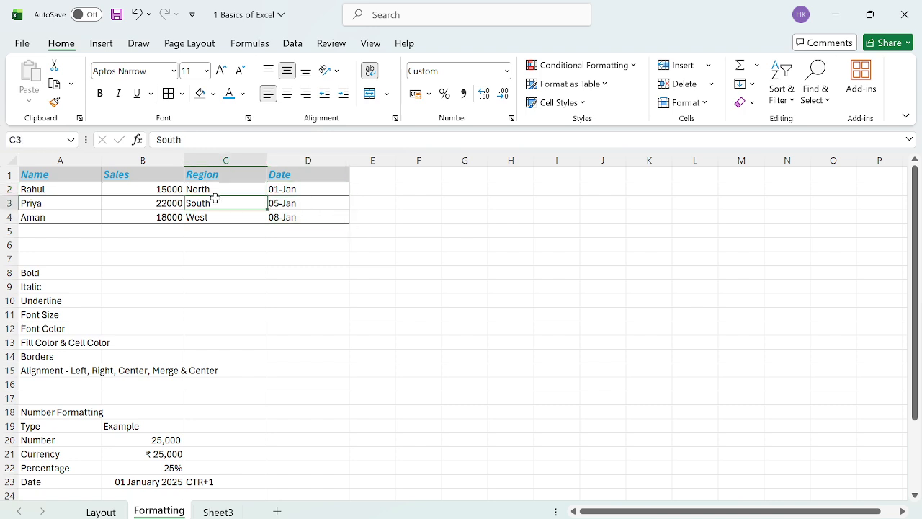
left_click(291, 189)
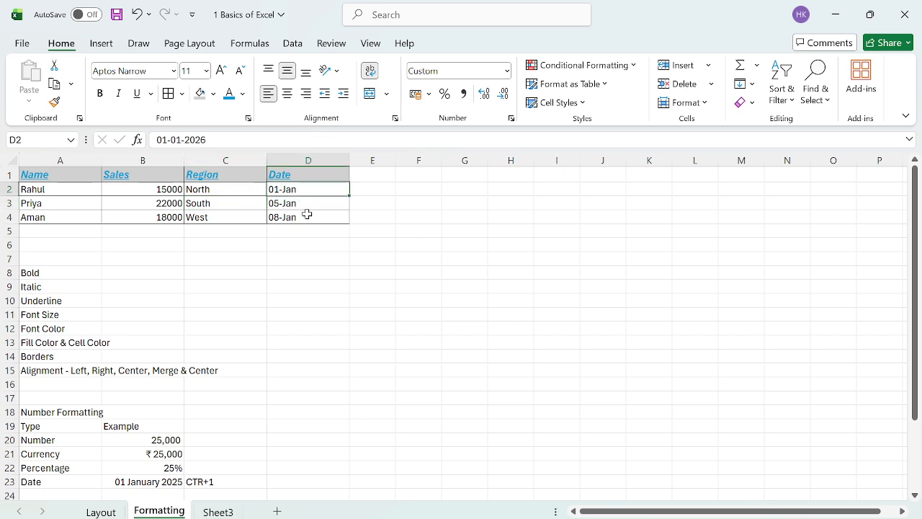
left_click(305, 214, "shift")
left_click(286, 93)
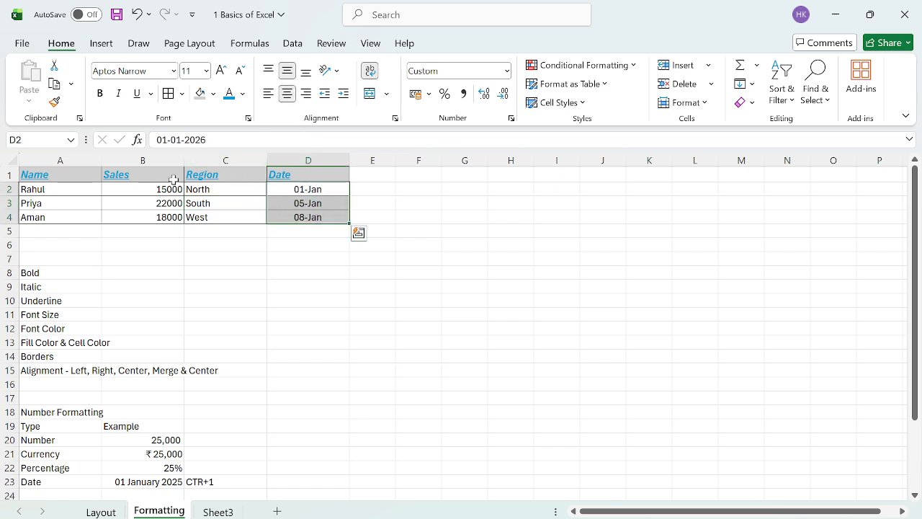
left_click(172, 181)
left_click(97, 273)
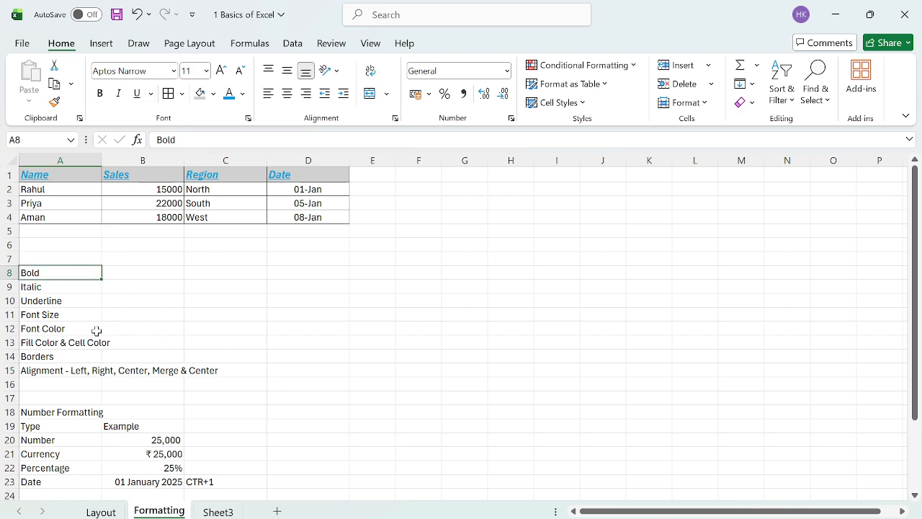
Step: Enter 25000 in C20 and apply Comma Style with no decimals so it reads 25,000
scroll(142, 362, "down", 4)
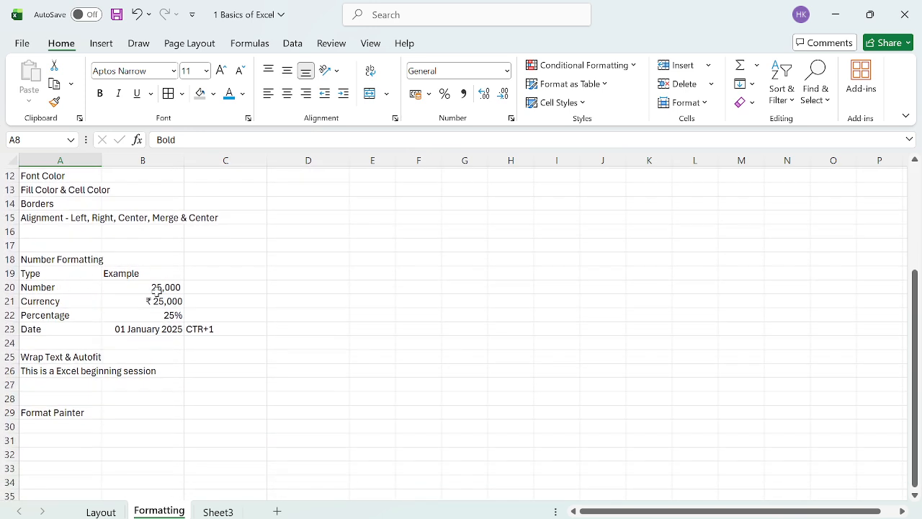
left_click(157, 290)
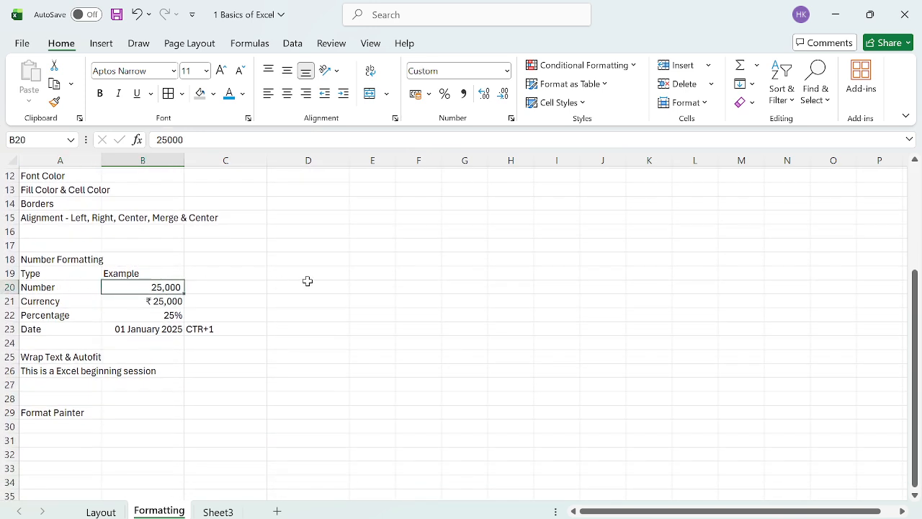
key("Right")
type("25")
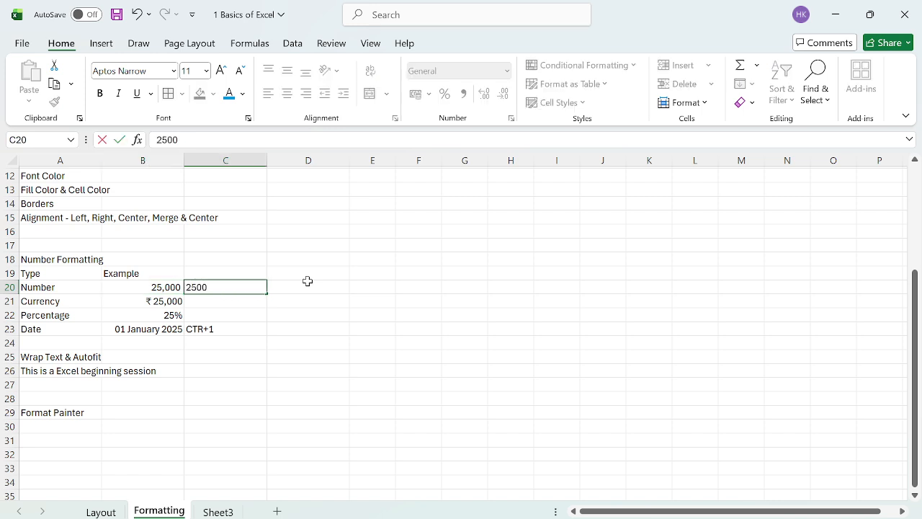
key("Return")
key("Up")
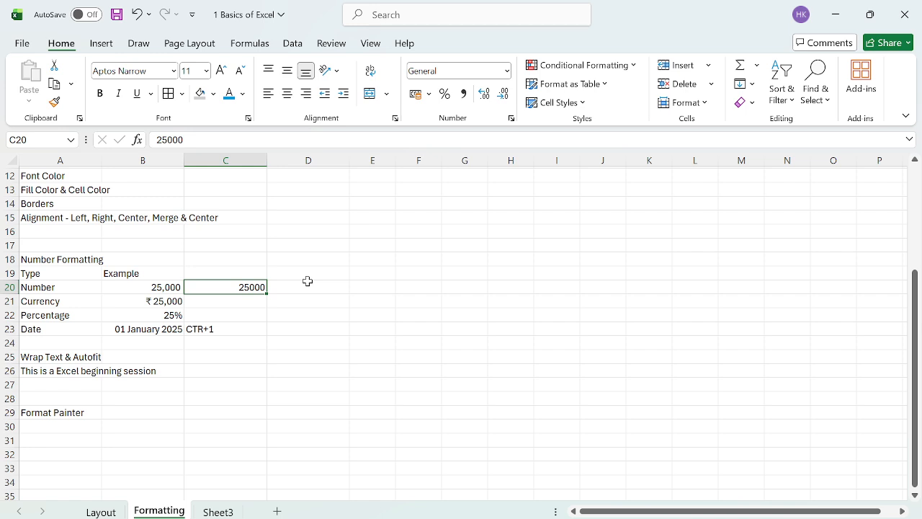
key("Left")
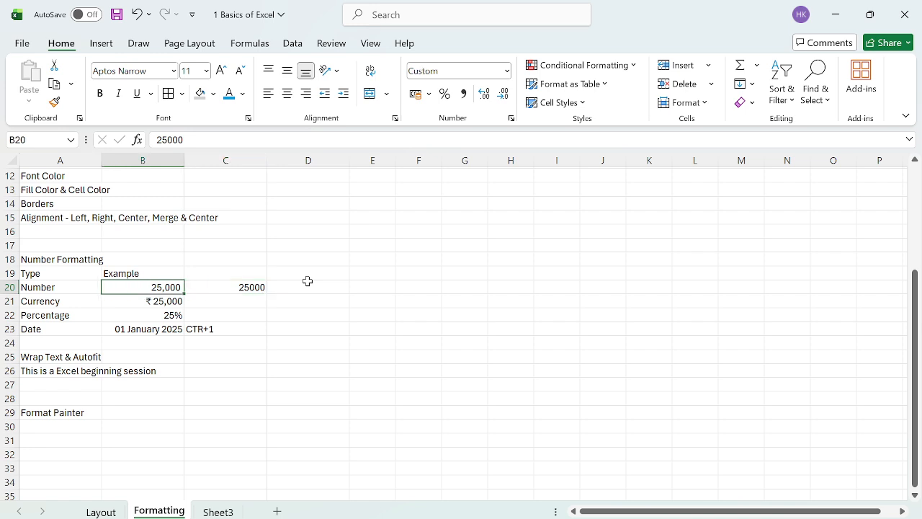
key("Right")
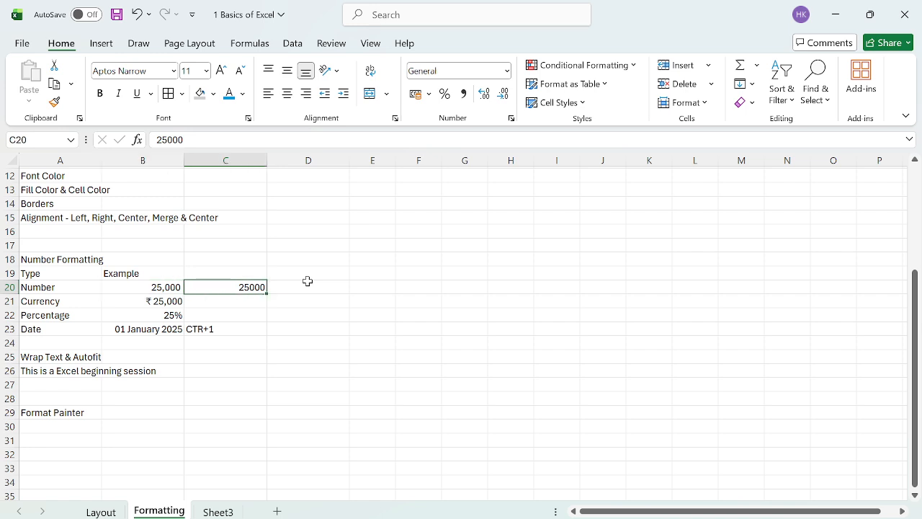
left_click(464, 94)
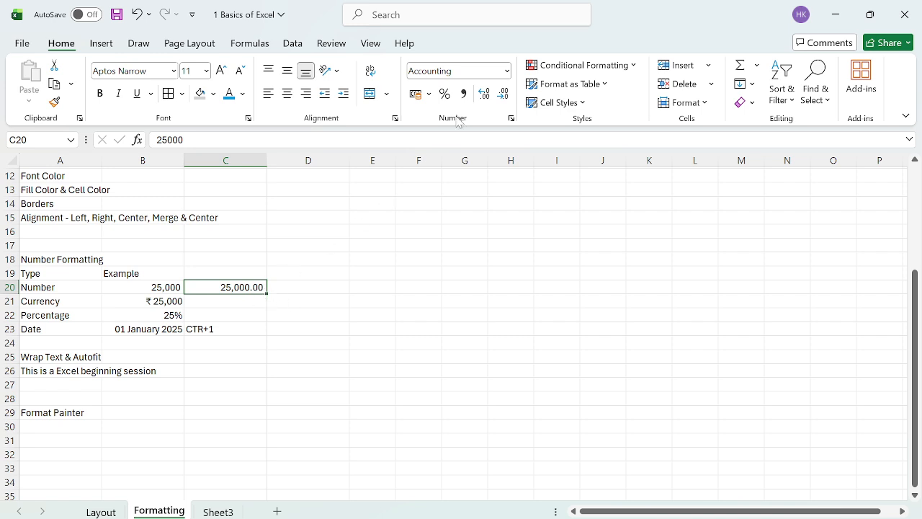
left_click(505, 93)
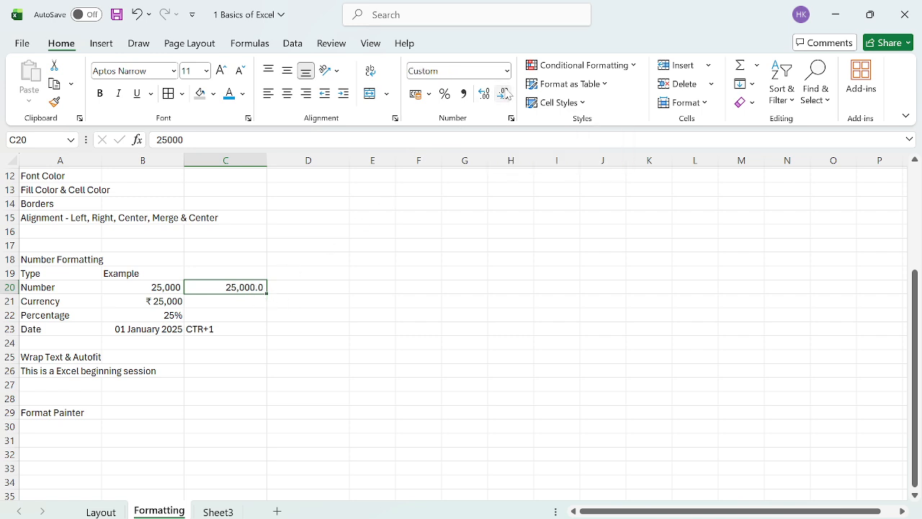
left_click(504, 93)
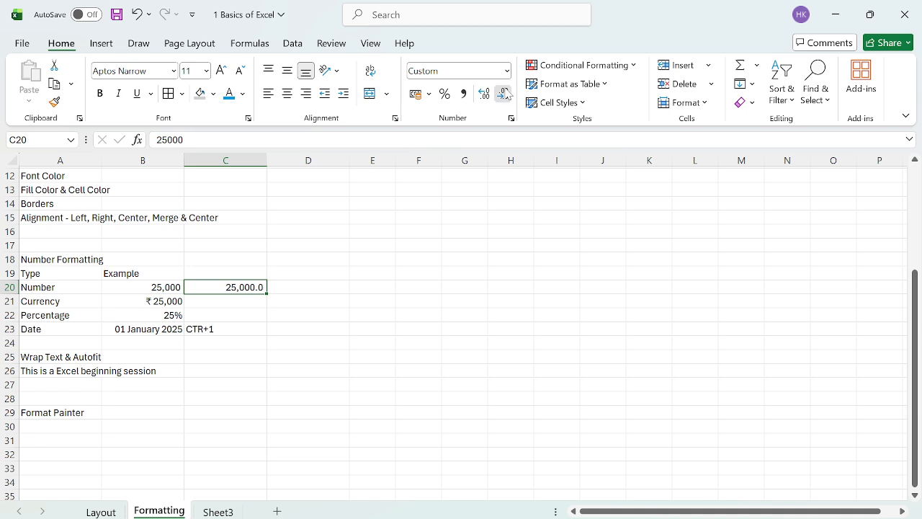
left_click(243, 306)
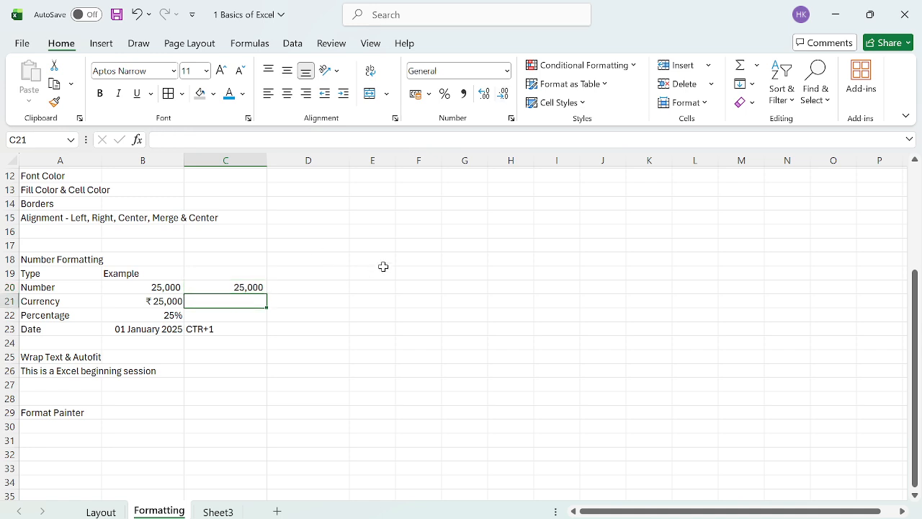
Step: Enter 25000 in C21 and format it as Currency with zero decimals, ₹25,000
type("25000")
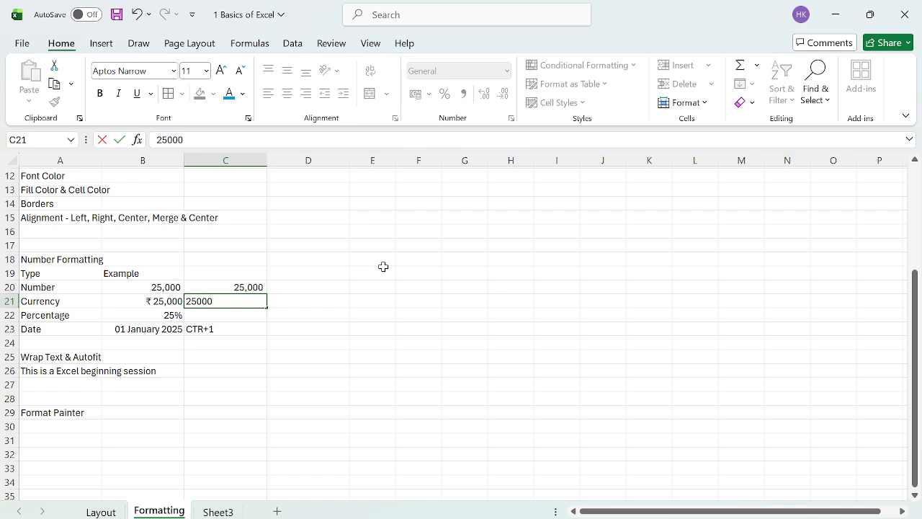
key("ctrl+Return")
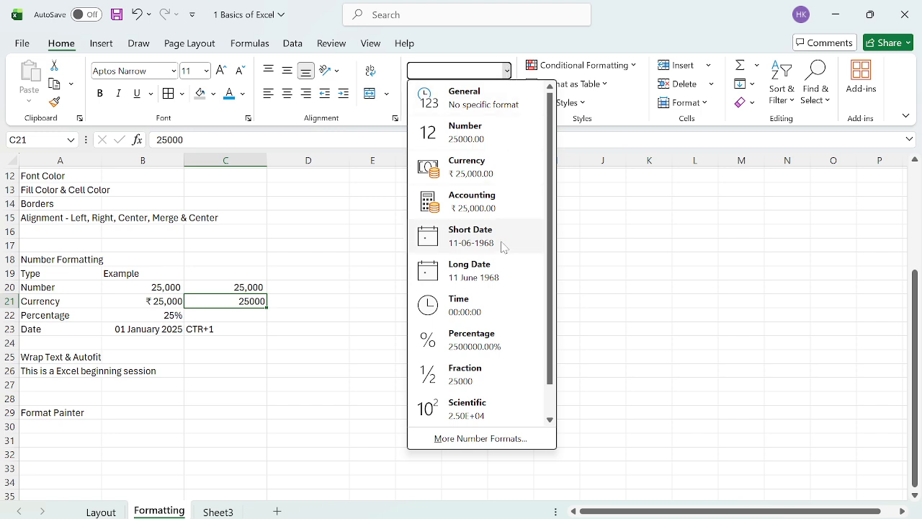
left_click(470, 172)
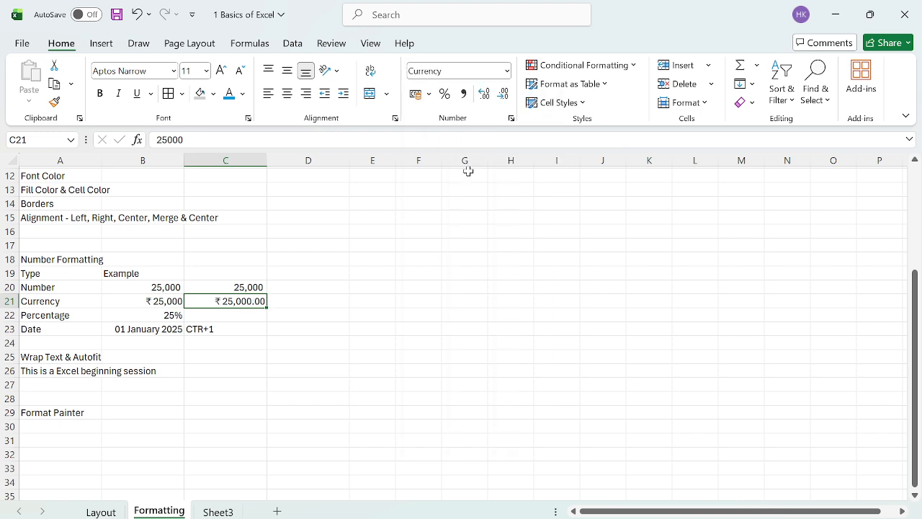
left_click(503, 93)
left_click(503, 94)
left_click(248, 317)
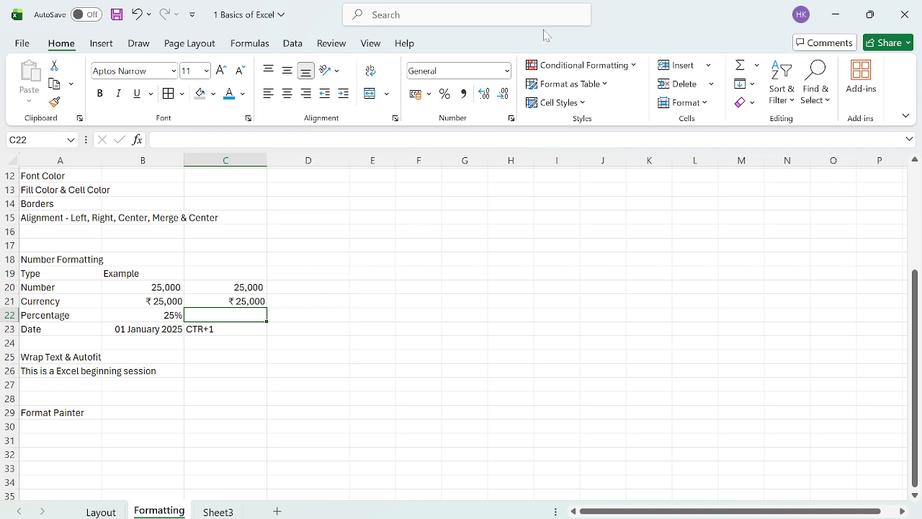
Step: Format C22 as a percentage and enter 25 so it shows 25%
left_click(446, 94)
type("25")
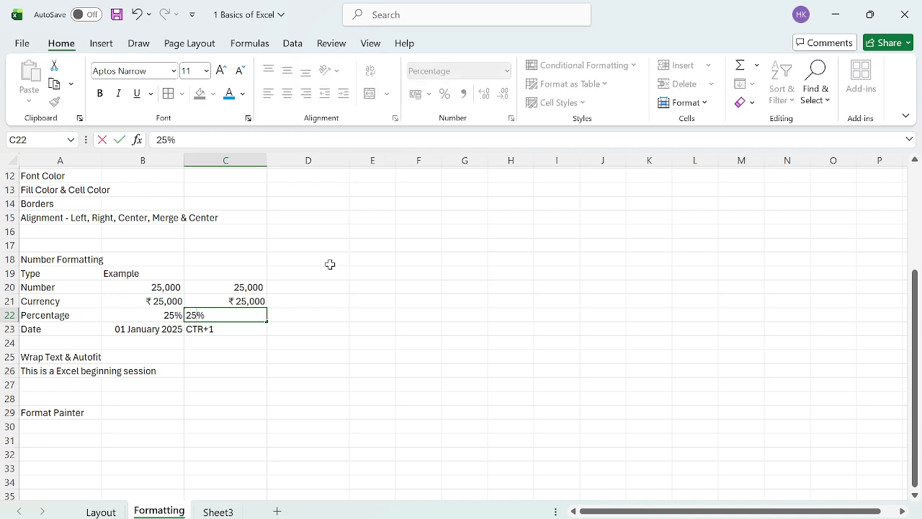
key("Return")
key("Up")
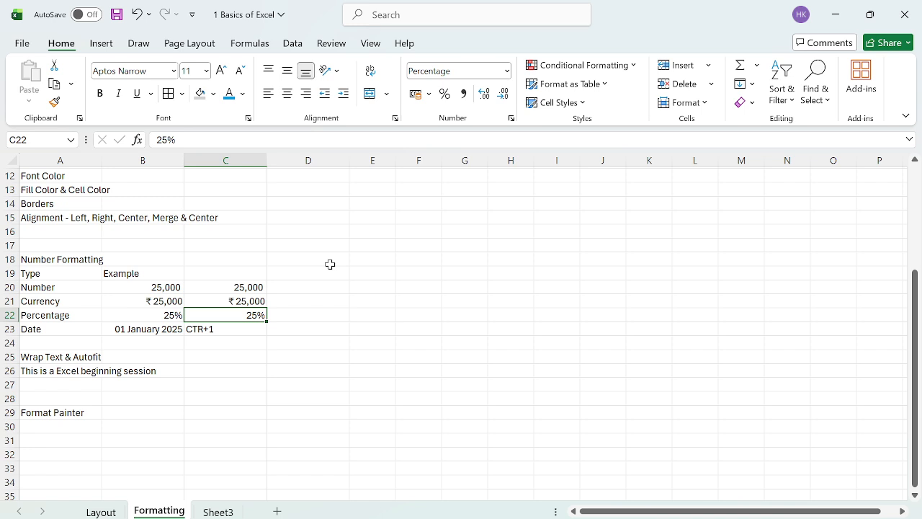
Step: Insert today's date in C23 and edit its day to make it 01-05-2026
left_click(240, 328)
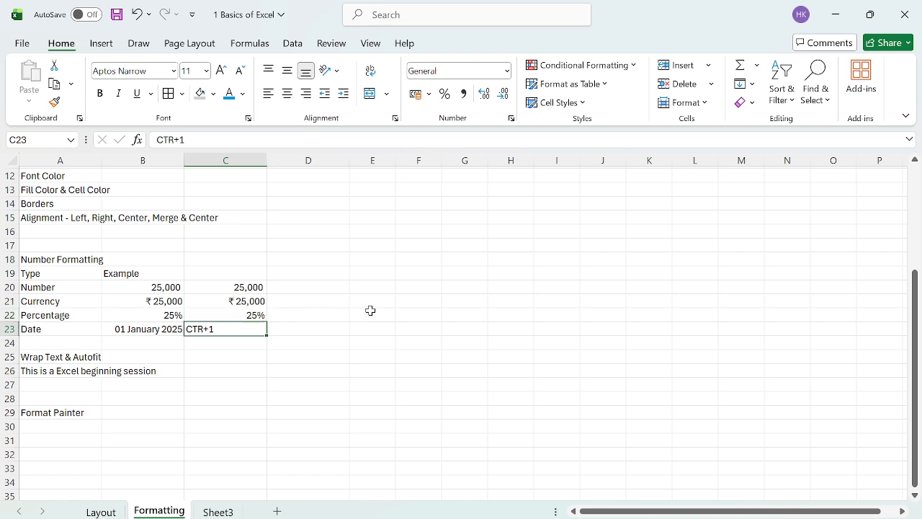
key("ctrl+semicolon")
key("ctrl+Return")
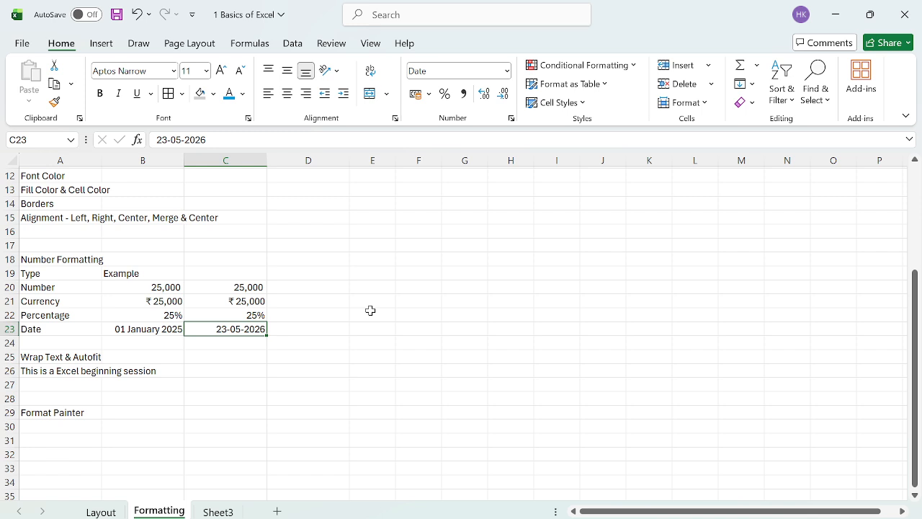
key("F2")
key("Home")
key("shift+Right")
key("shift+Right")
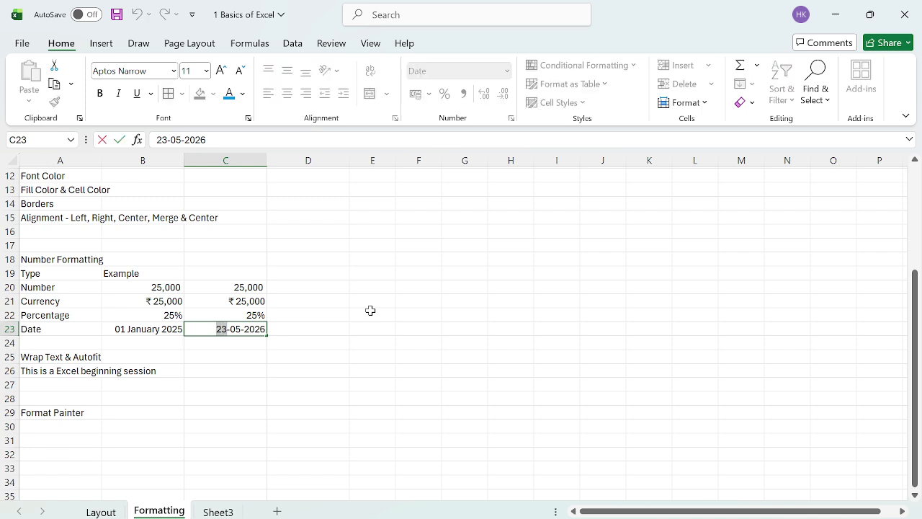
type("01")
key("Return")
key("Up")
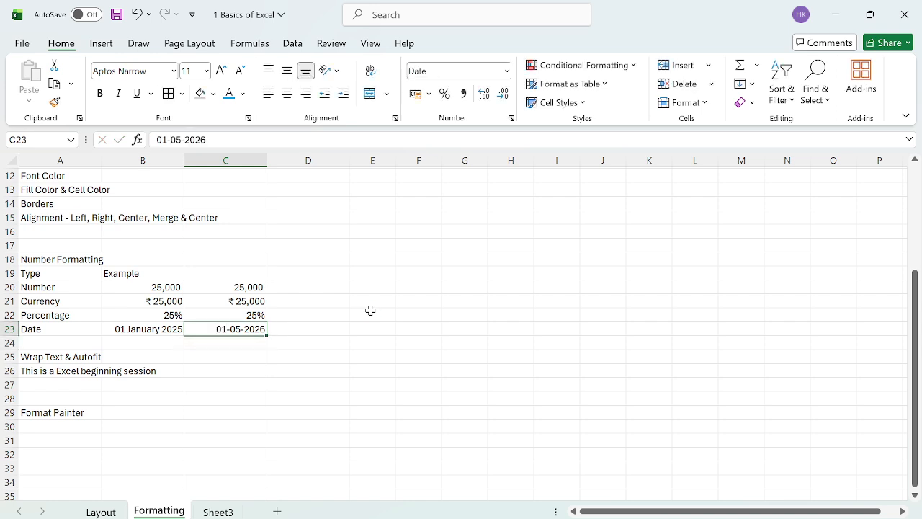
Step: Apply the *14 March 2012 date format to C23 so it reads 01 May 2026
key("ctrl+1")
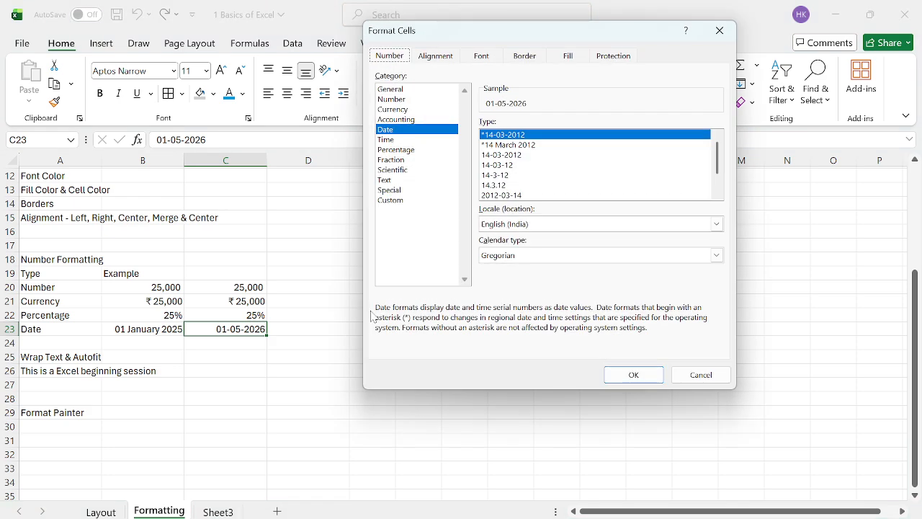
left_click(505, 146)
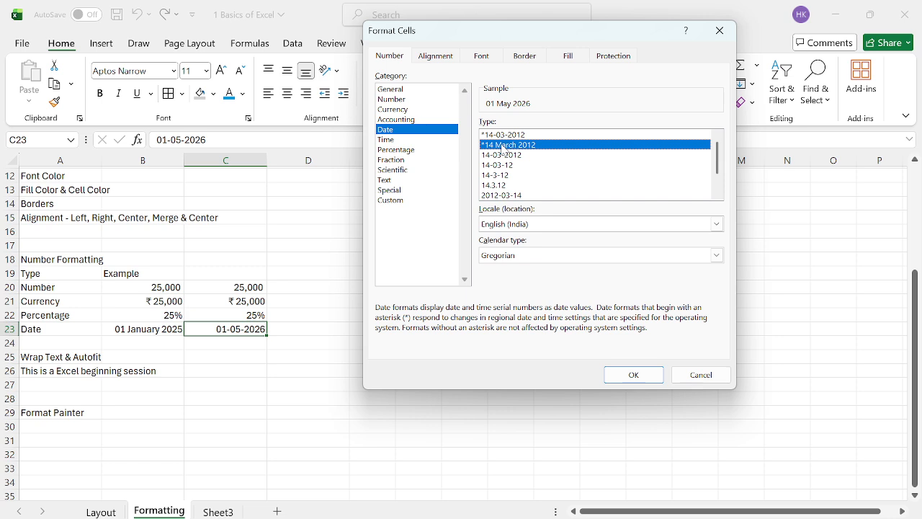
left_click(641, 376)
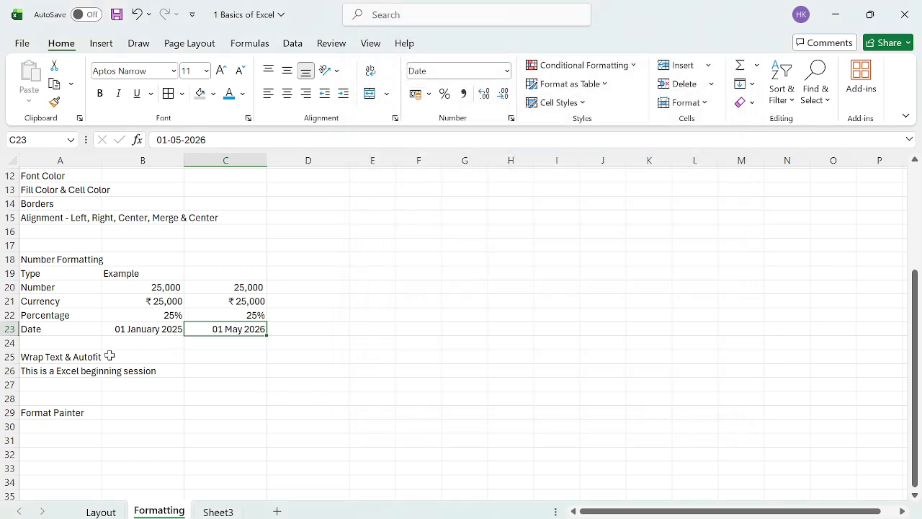
left_click(200, 345)
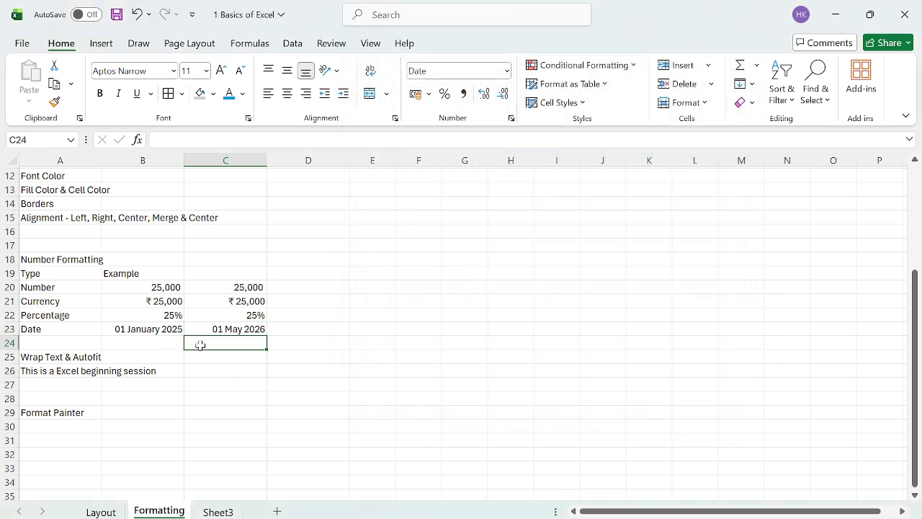
Step: Turn on Wrap Text for the A26 sentence so it splits into two lines
left_click(54, 367)
left_click(228, 370)
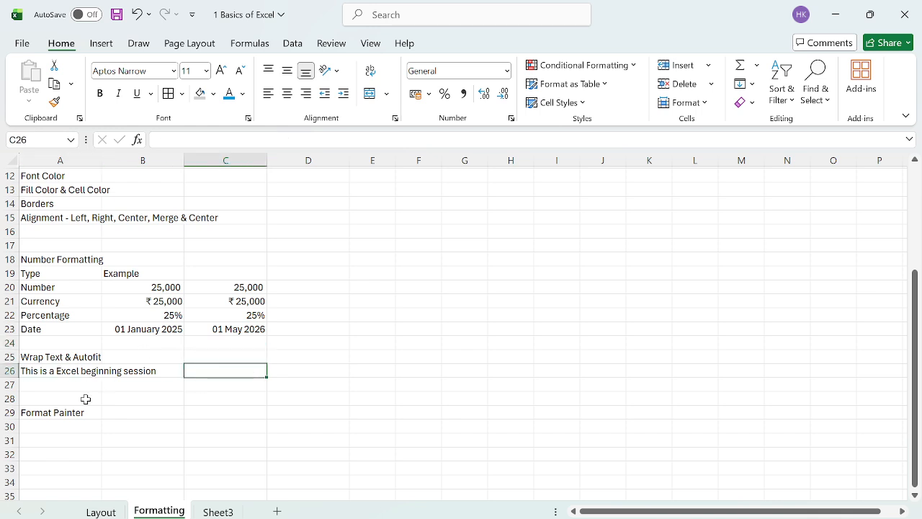
left_click(66, 368)
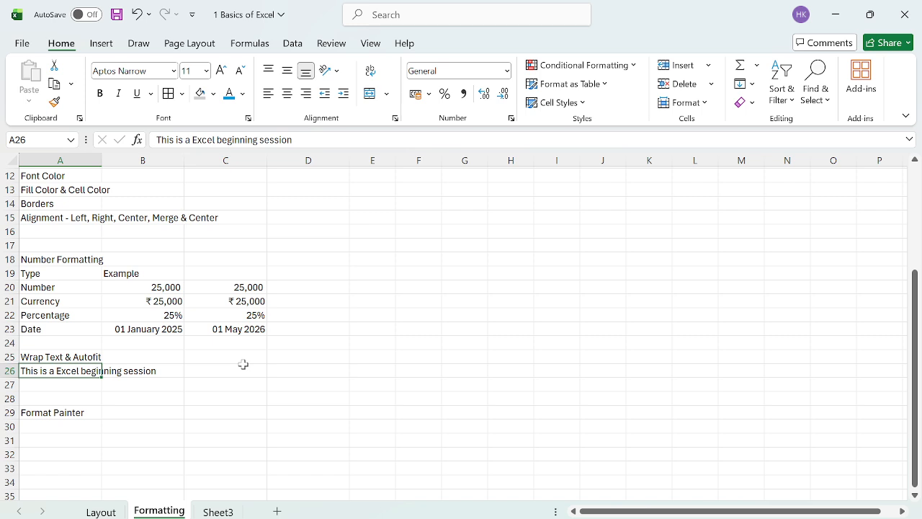
left_click(373, 75)
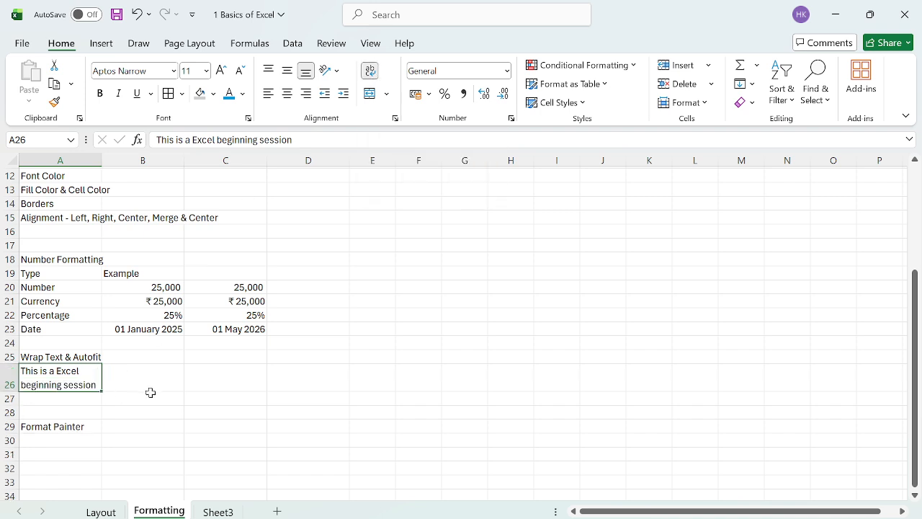
left_click(169, 385)
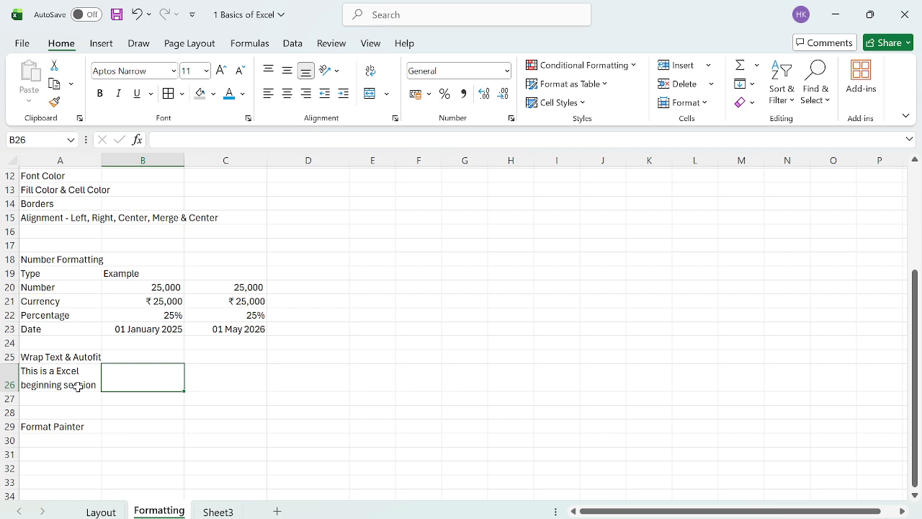
Step: Type 15000, 145, 21 and 01-01-2025 into D20:D23 as plain values
left_click(69, 427)
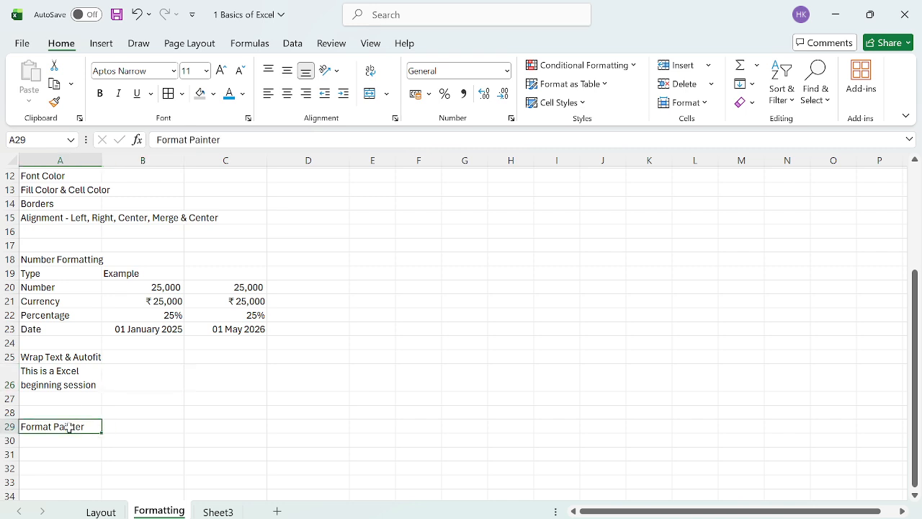
left_click(305, 282)
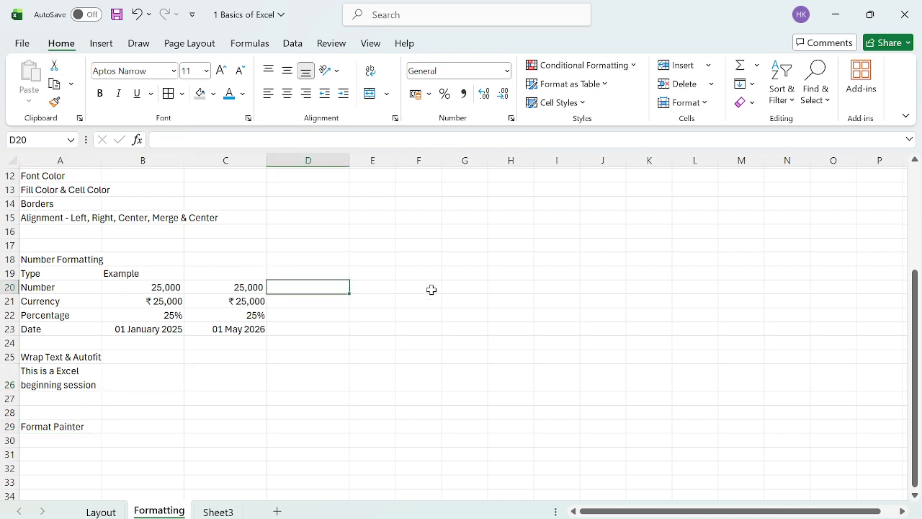
type("1500")
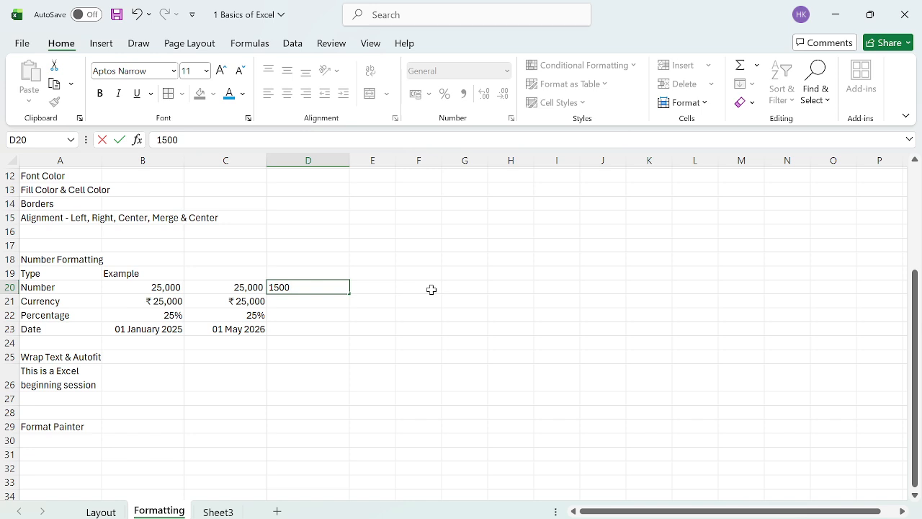
type("0")
key("Return")
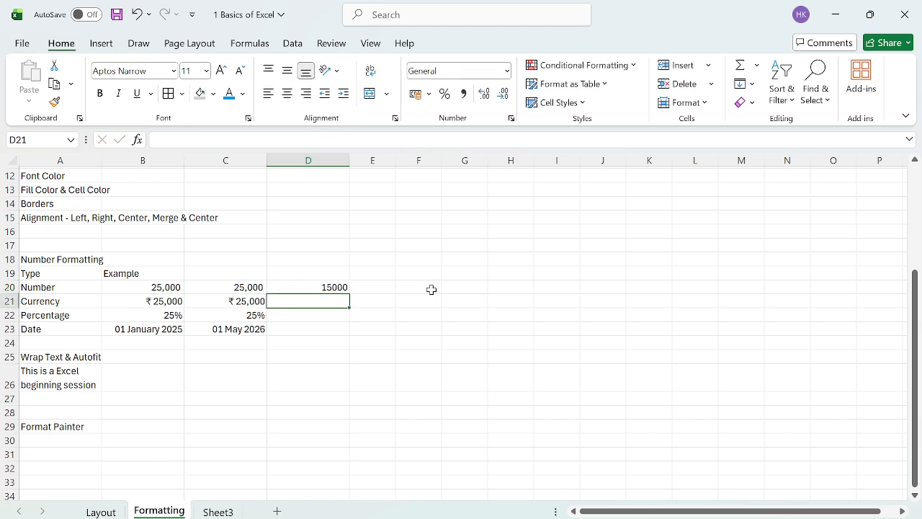
type("145")
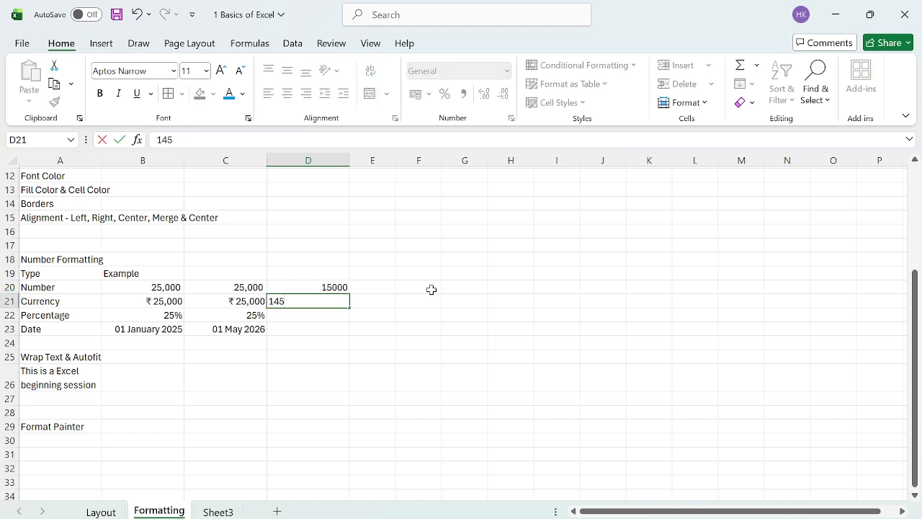
key("Return")
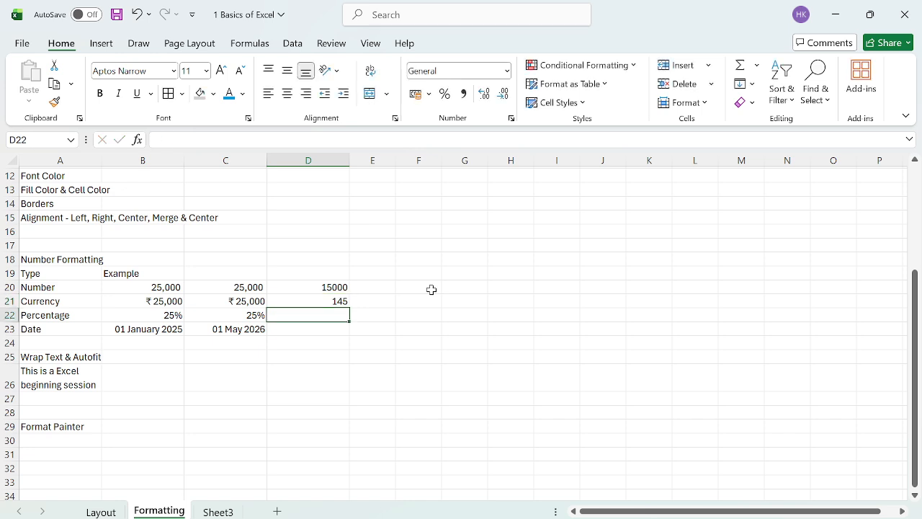
type("21")
key("Return")
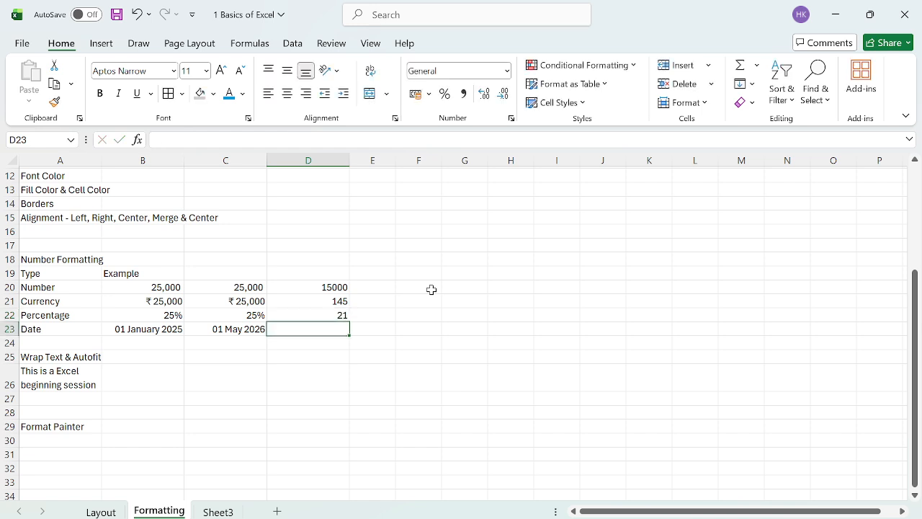
type("1")
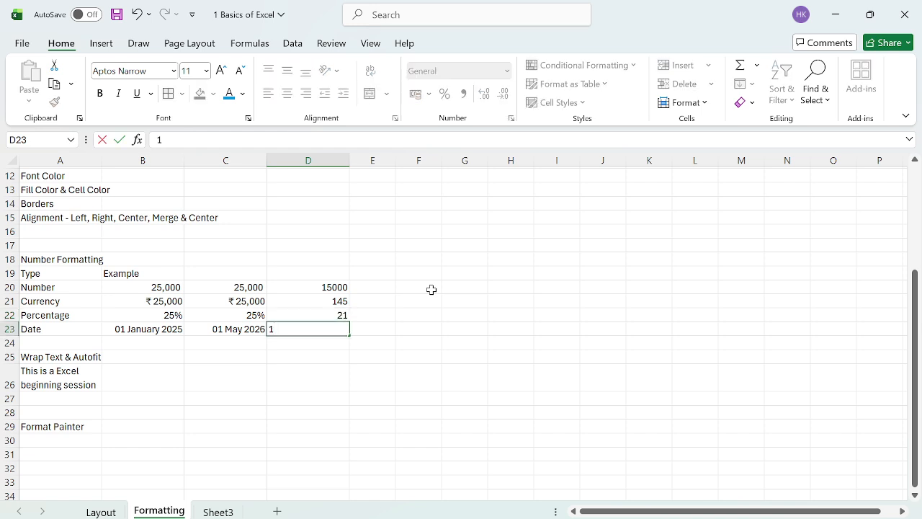
type("-01-2025")
key("Return")
key("Up")
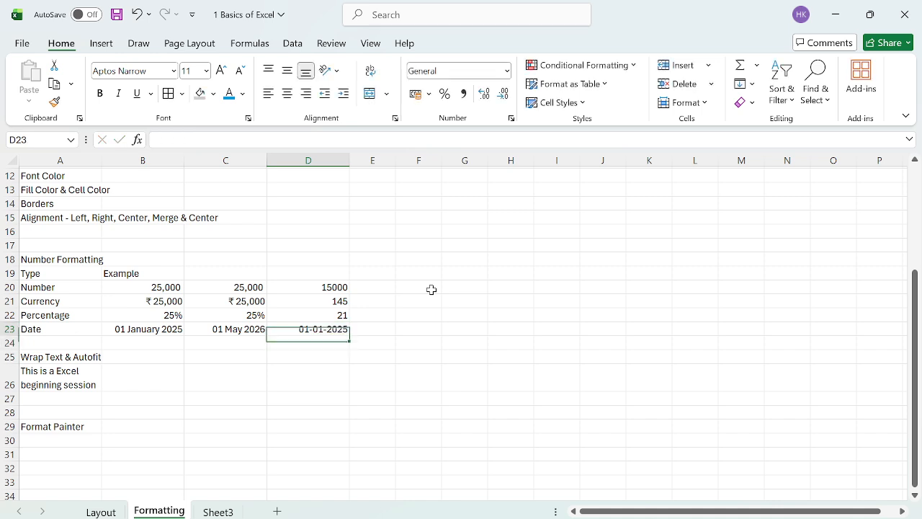
key("Left")
Step: Copy the number, currency, percent and date formats of C20:C23 onto D20:D23 with Format Painter
key("shift+Up")
key("shift+Up")
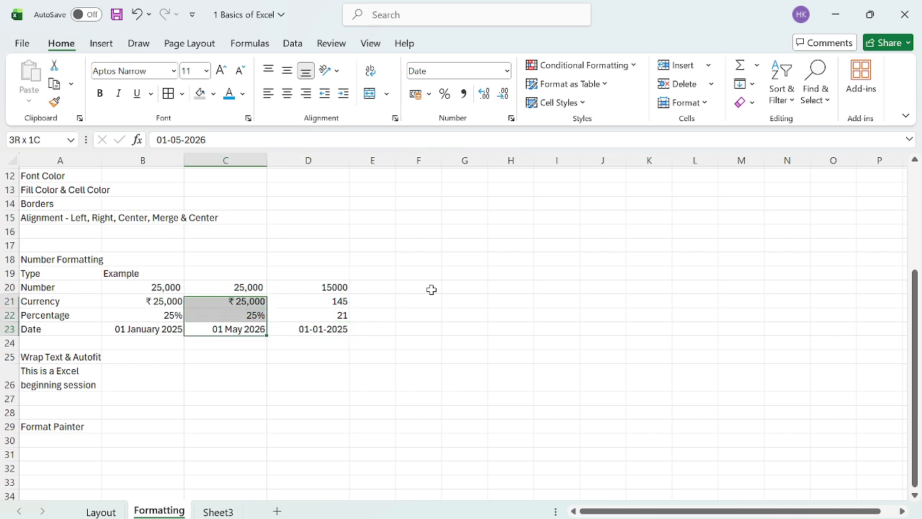
key("shift+Up")
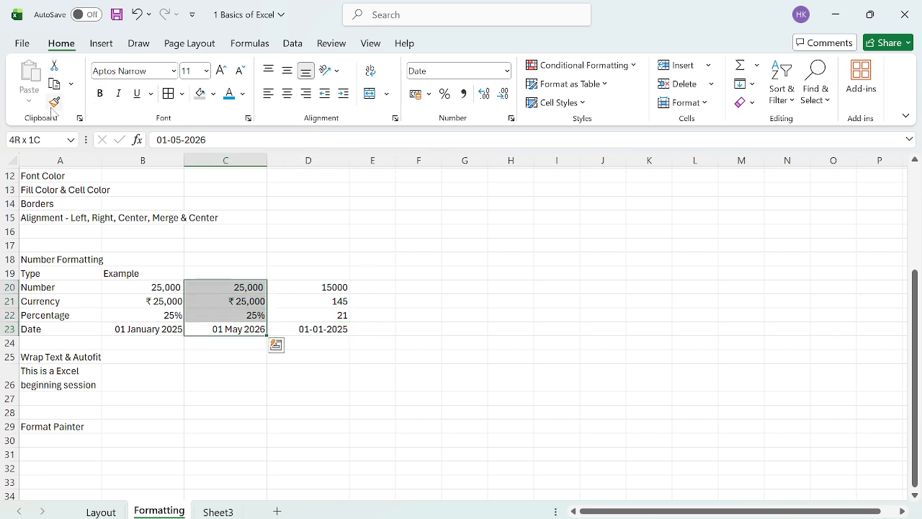
left_click(53, 103)
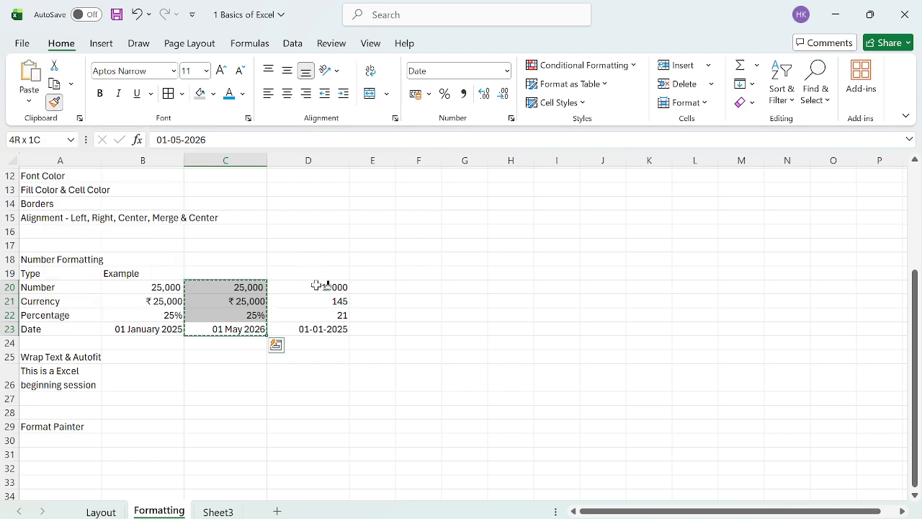
left_click_drag(312, 286, 311, 324)
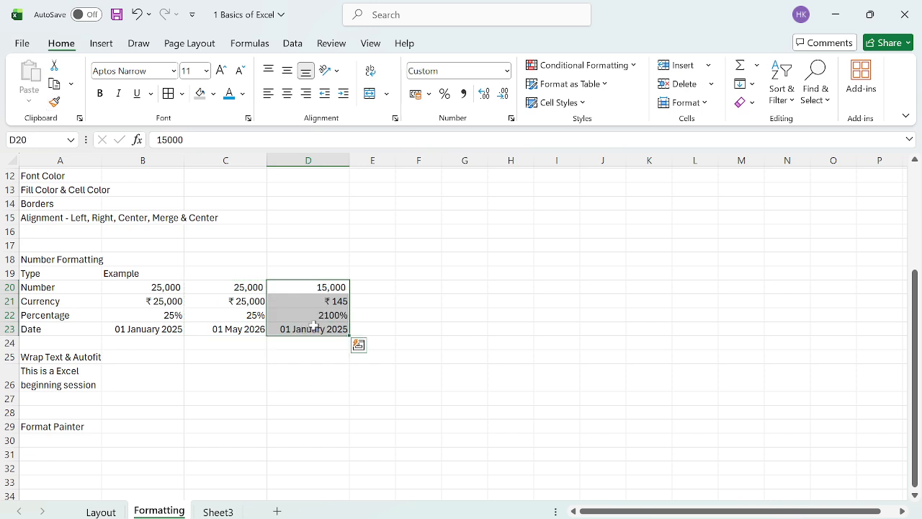
left_click(445, 288)
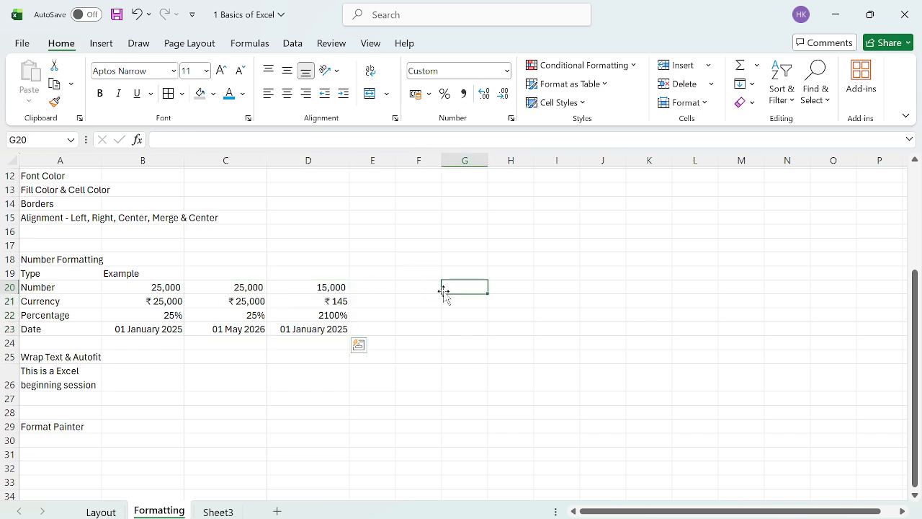
Step: Fix D22's 2100% by re-entering 21 so it shows 21%
left_click(330, 317)
type("21")
key("Return")
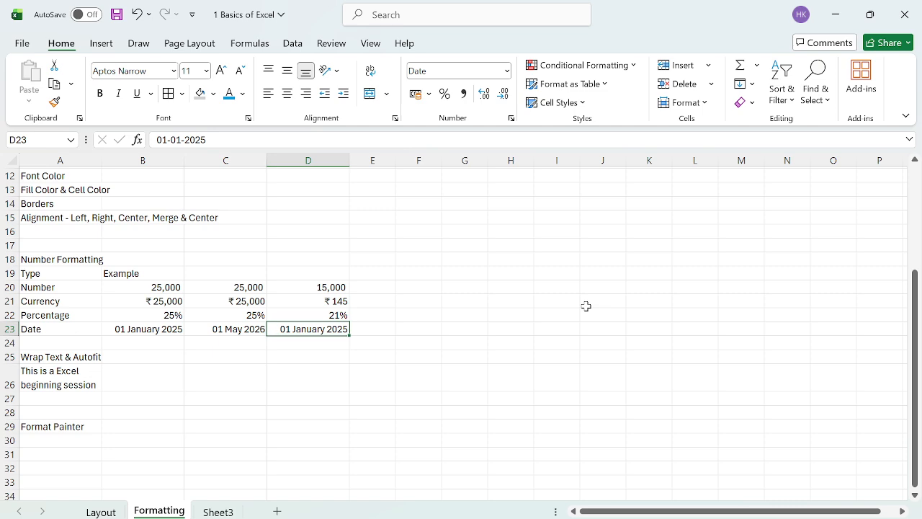
key("Up")
key("Up")
key("Up")
key("Left")
key("Left")
key("Right")
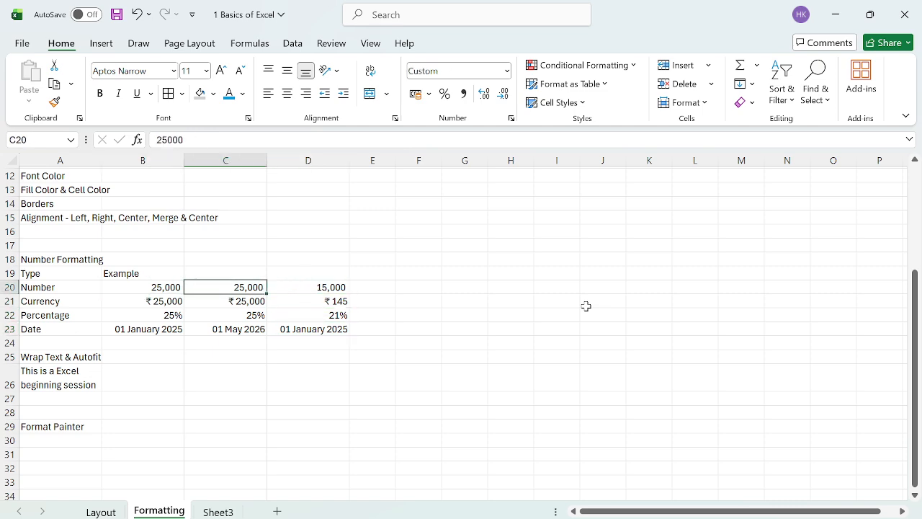
scroll(586, 306, "down", 2)
scroll(586, 306, "up", 5)
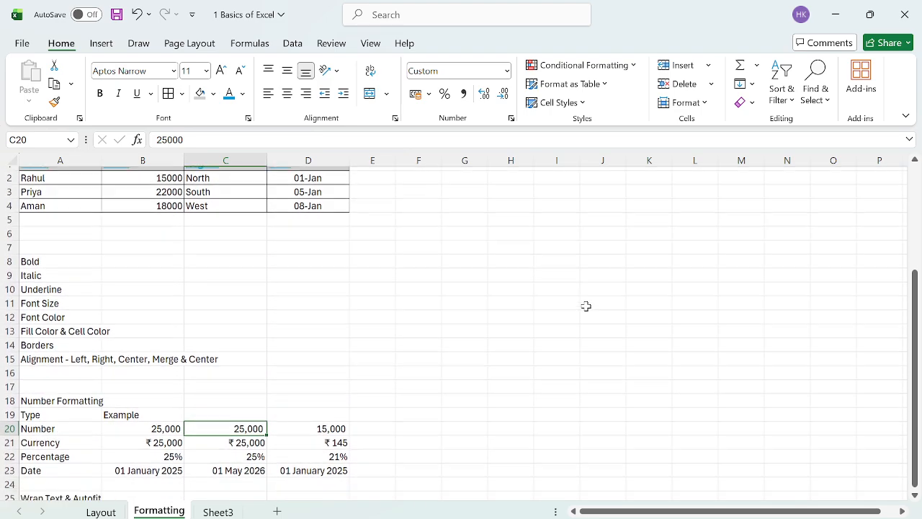
scroll(585, 306, "down", 2)
scroll(586, 307, "down", 1)
scroll(586, 306, "up", 3)
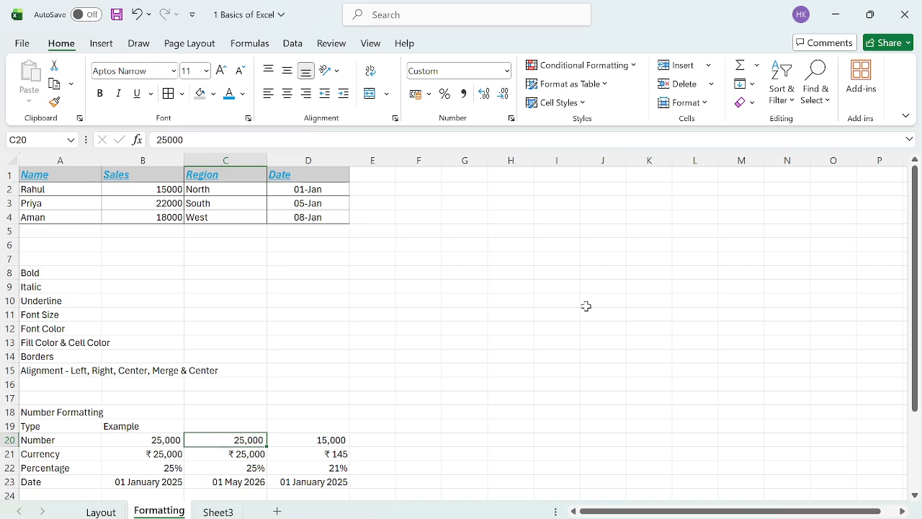
scroll(300, 332, "down", 2)
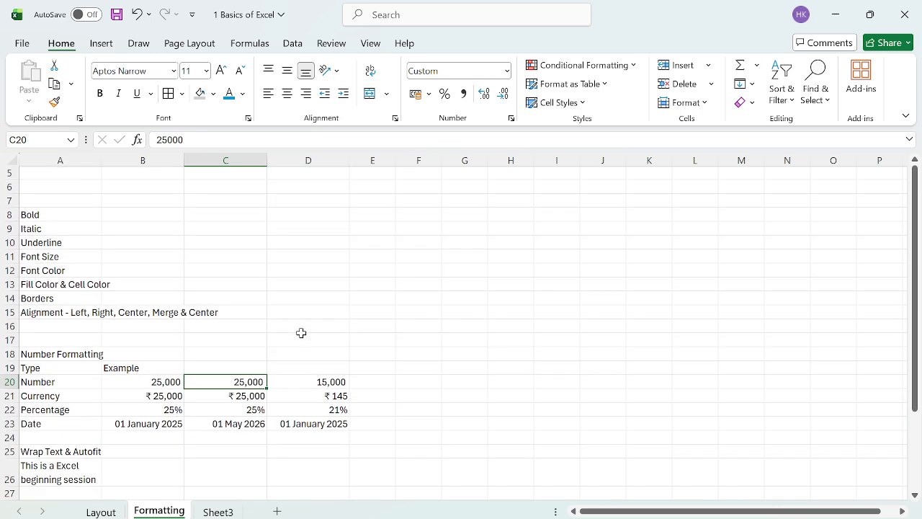
scroll(301, 333, "up", 2)
scroll(301, 333, "up", 1)
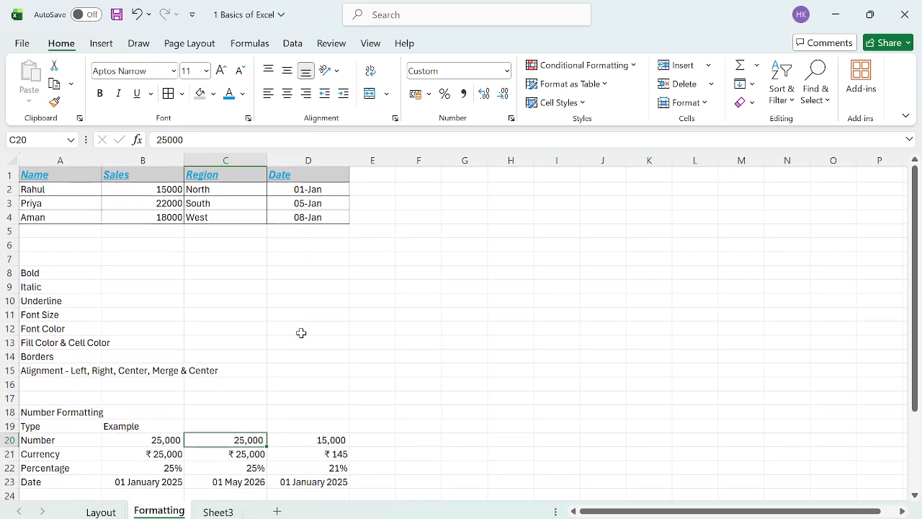